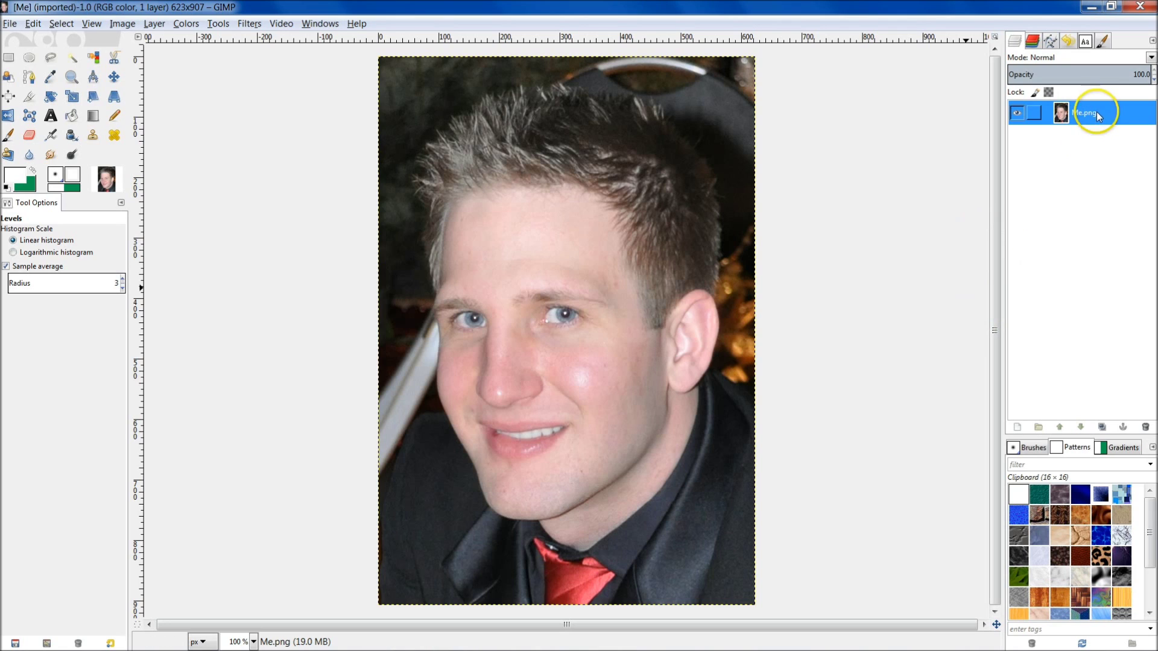
Step: Duplicate the Me.png layer and open the Gaussian Blur filter for the copy
left_click(1101, 428)
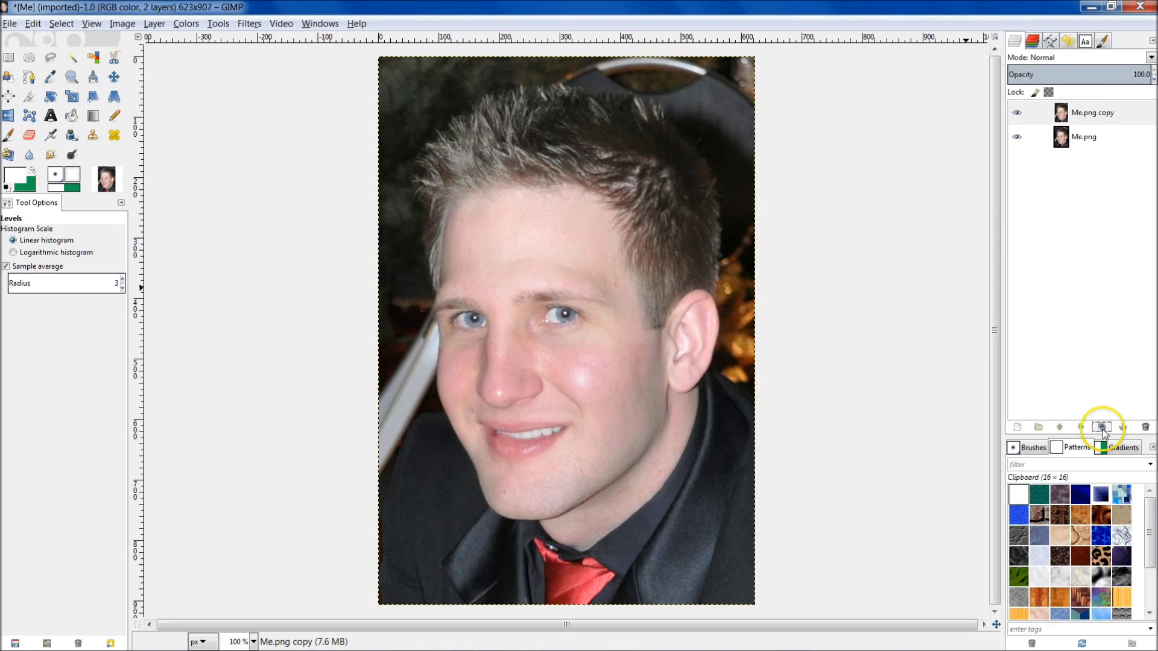
left_click(1070, 252)
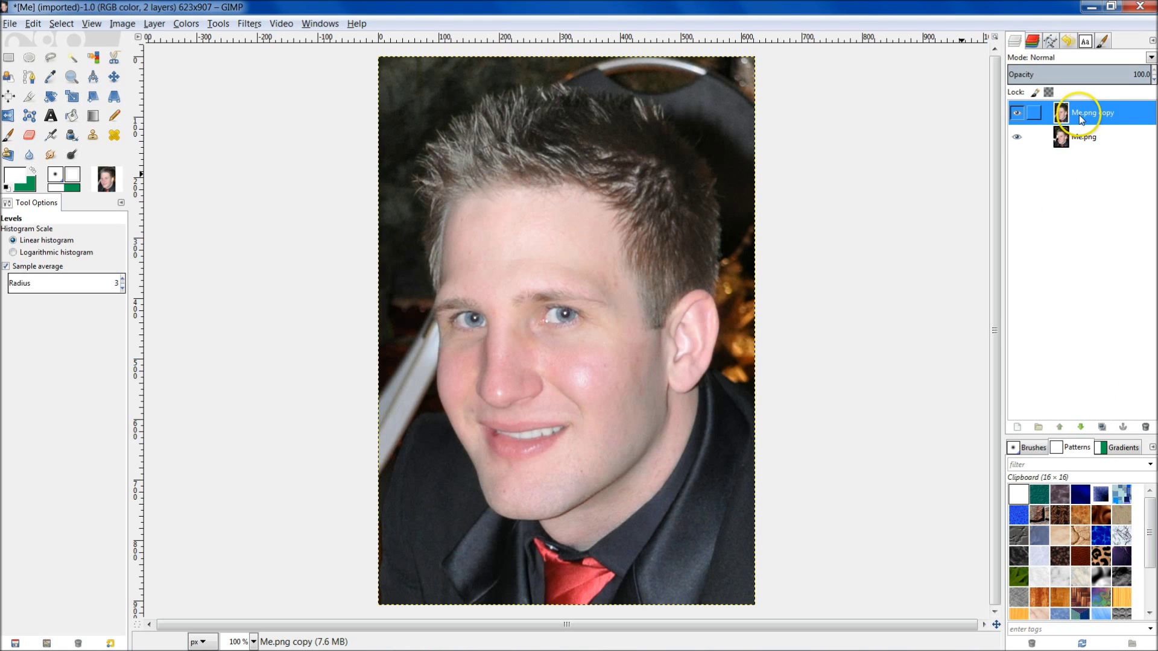
left_click(248, 24)
mouse_move(281, 24)
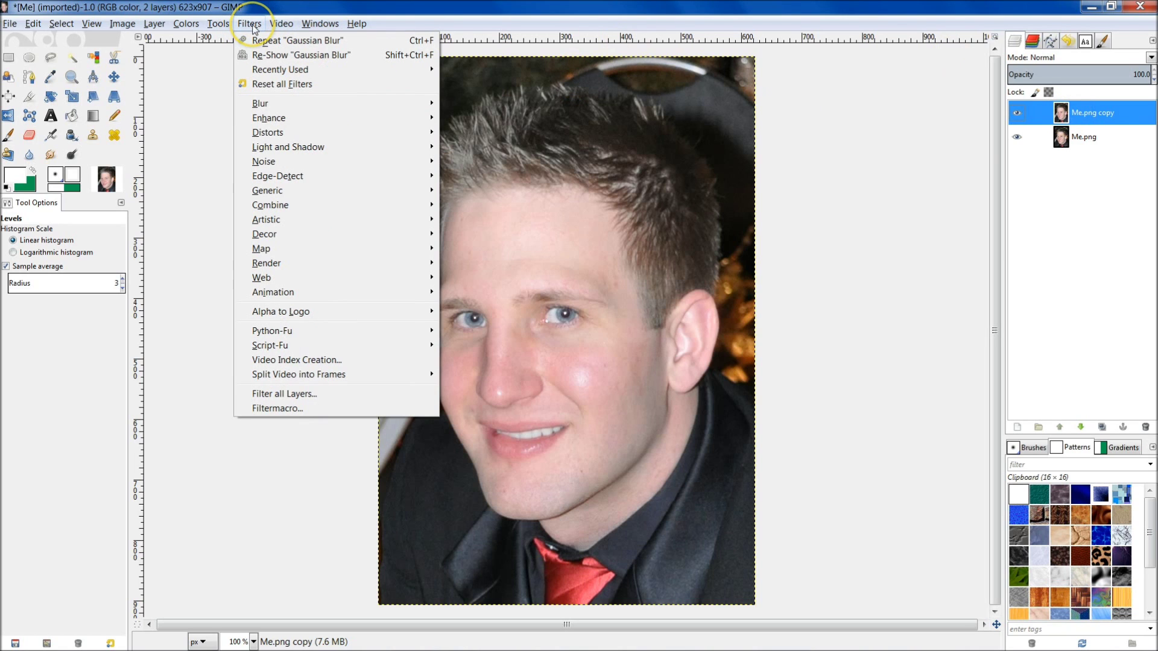
mouse_move(271, 106)
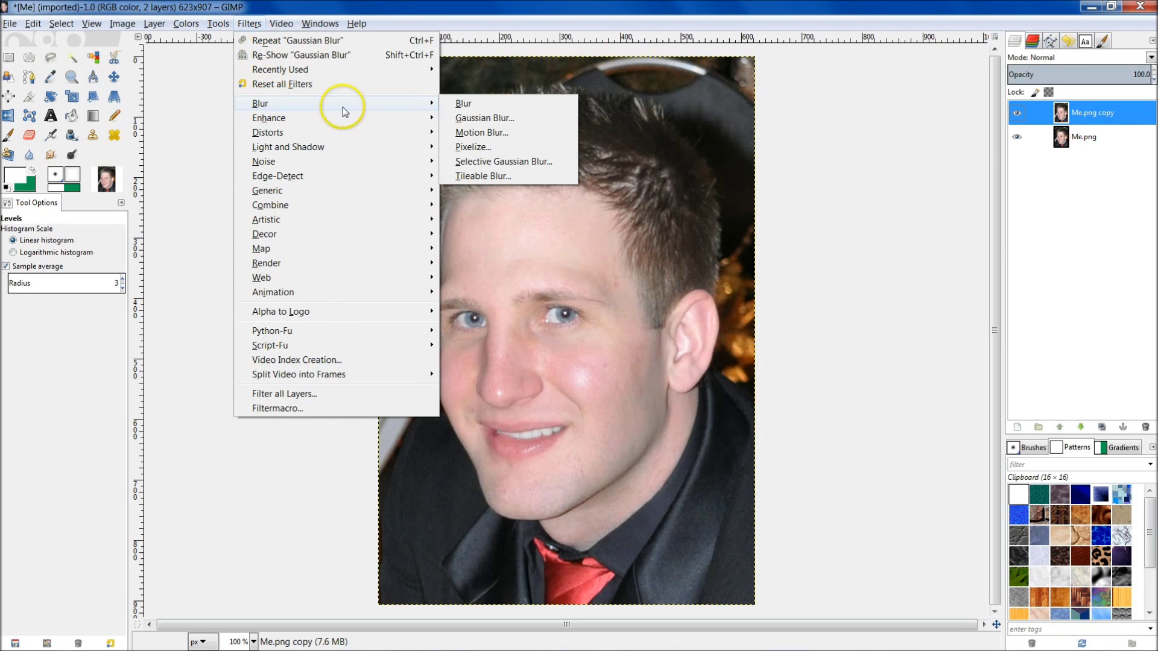
left_click(508, 118)
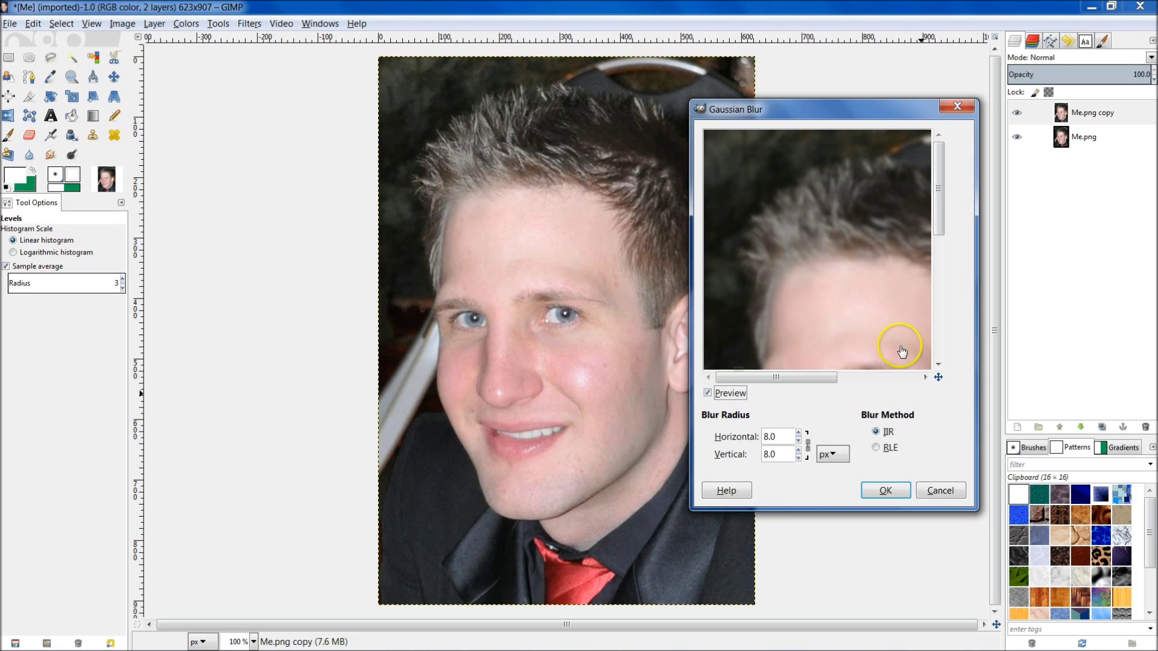
Step: Apply the Gaussian Blur with a radius of 8.0 px horizontally and vertically, using the IIR method
left_click_drag(803, 110, 805, 68)
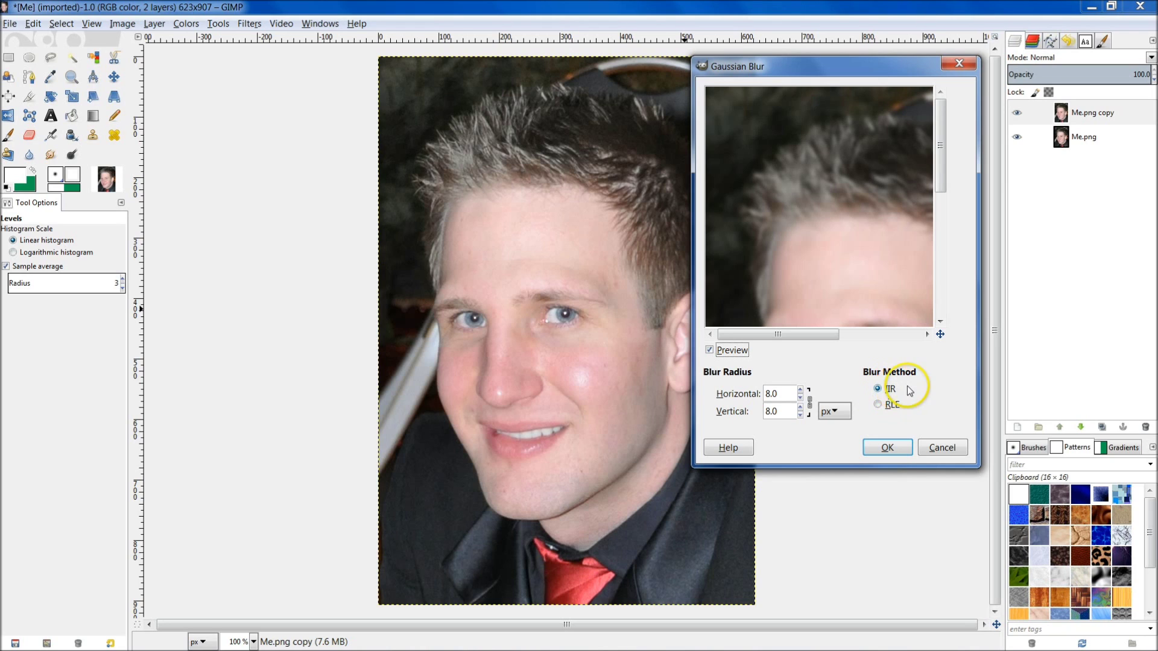
left_click(892, 414)
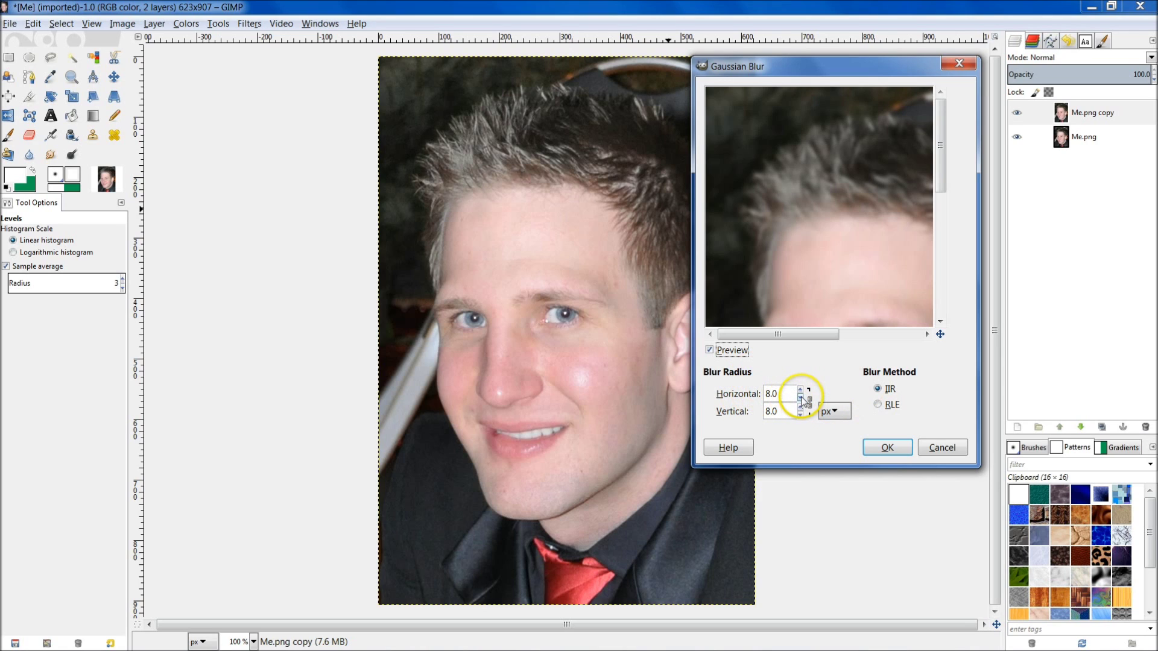
left_click(776, 393)
double_click(775, 393)
key("Tab")
left_click_drag(784, 411, 761, 412)
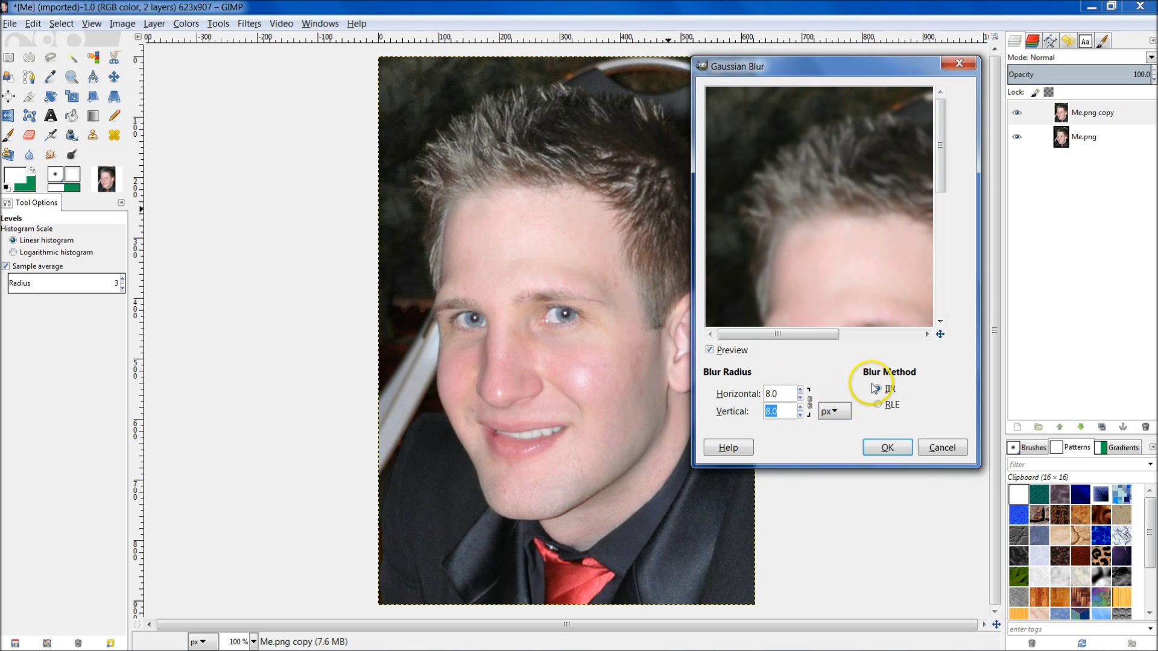
left_click(888, 448)
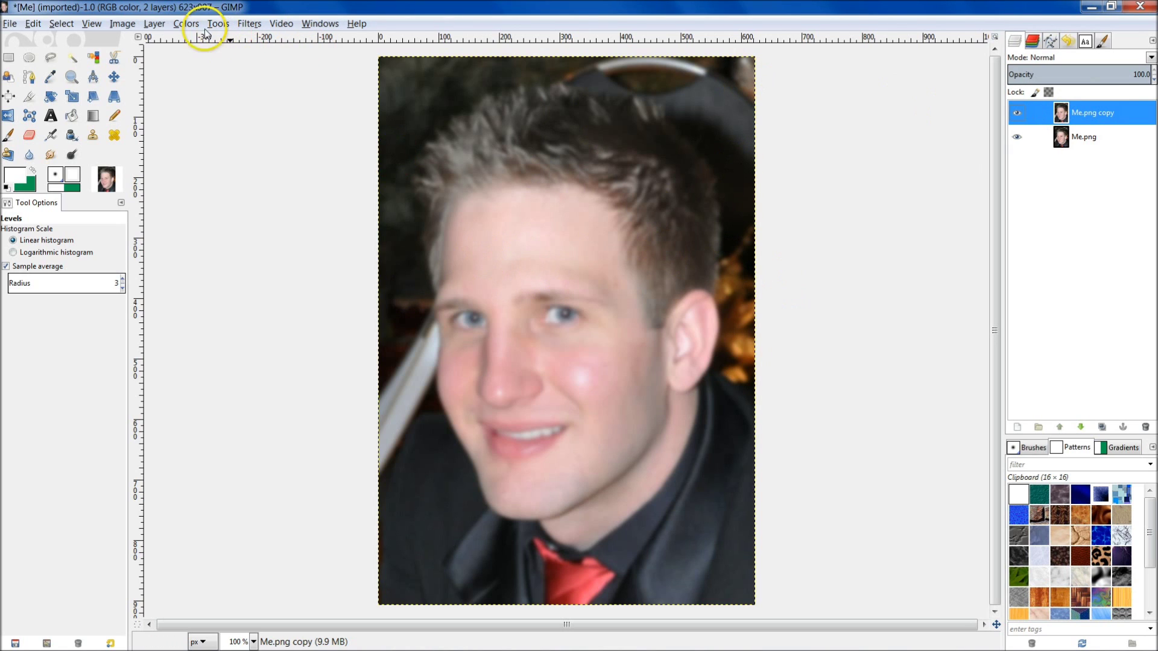
Step: Invert the colors of the blurred layer copy and set its opacity to 50
left_click(186, 24)
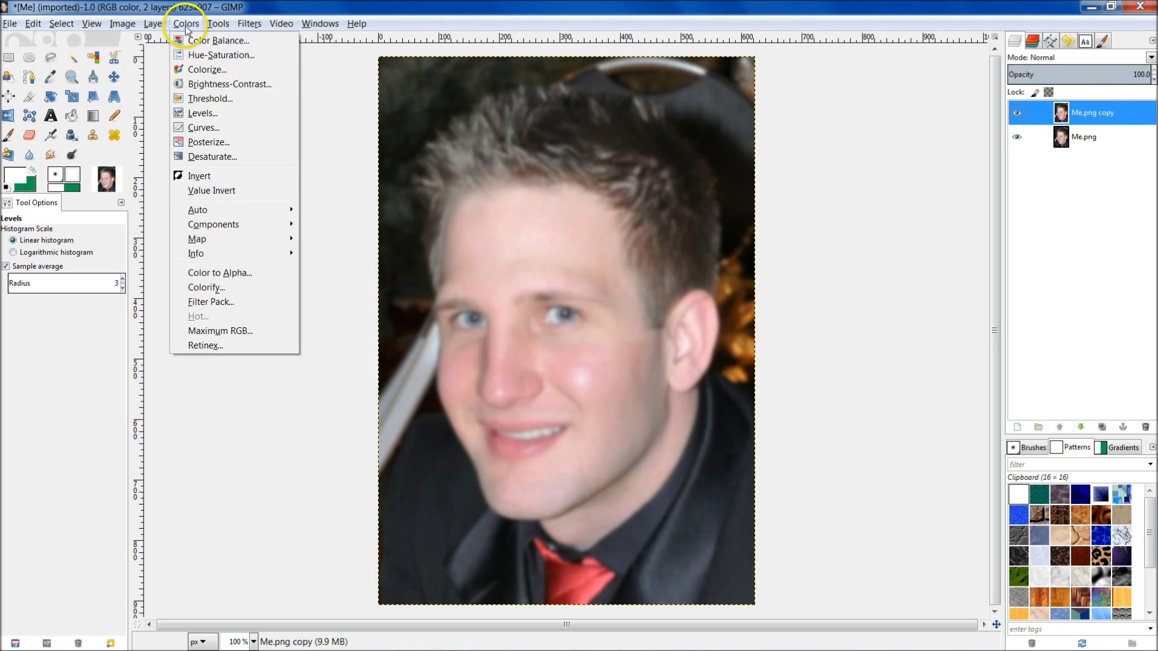
left_click(230, 177)
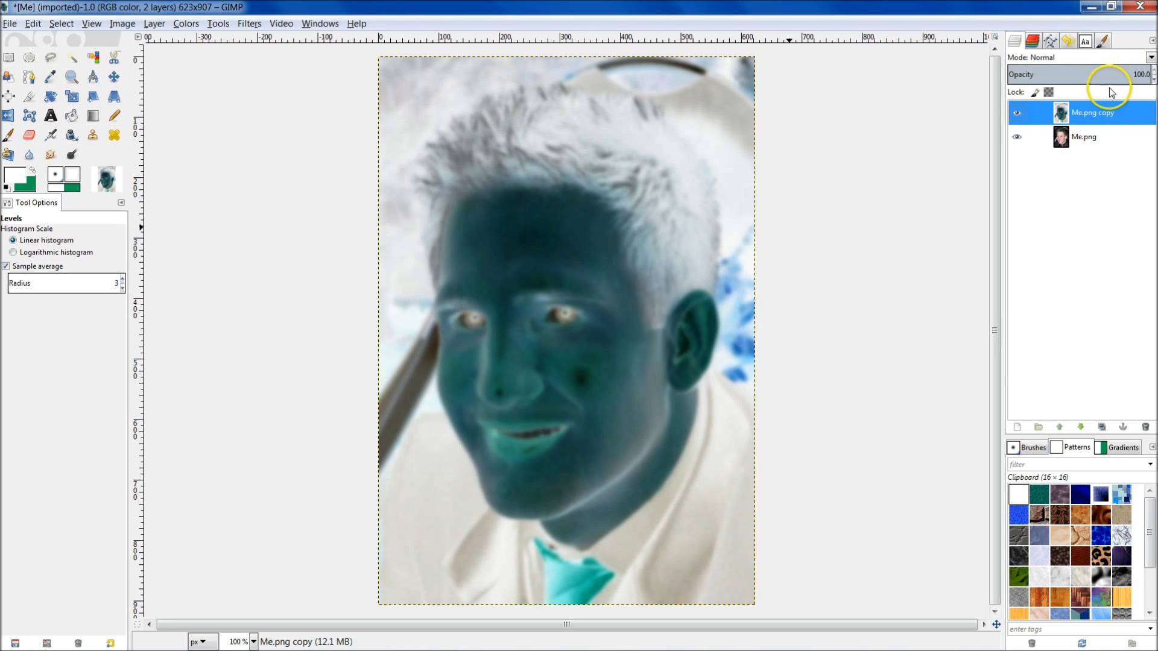
left_click(1154, 80)
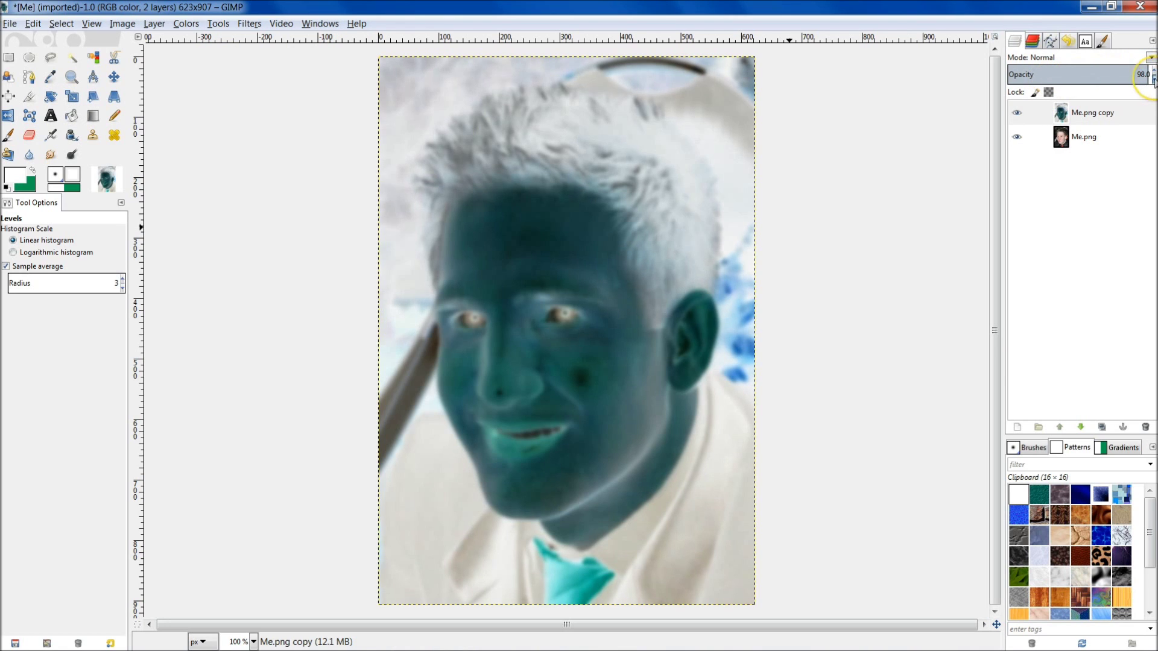
left_click_drag(1153, 80, 1154, 80)
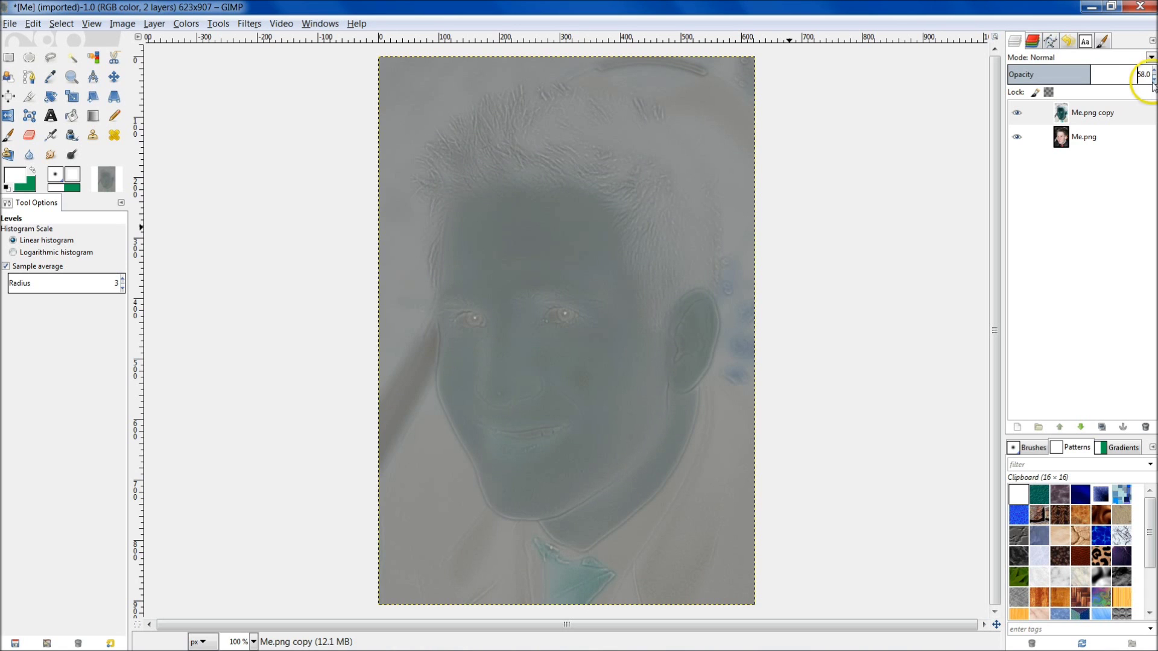
left_click_drag(1128, 72, 1080, 77)
left_click(1132, 72)
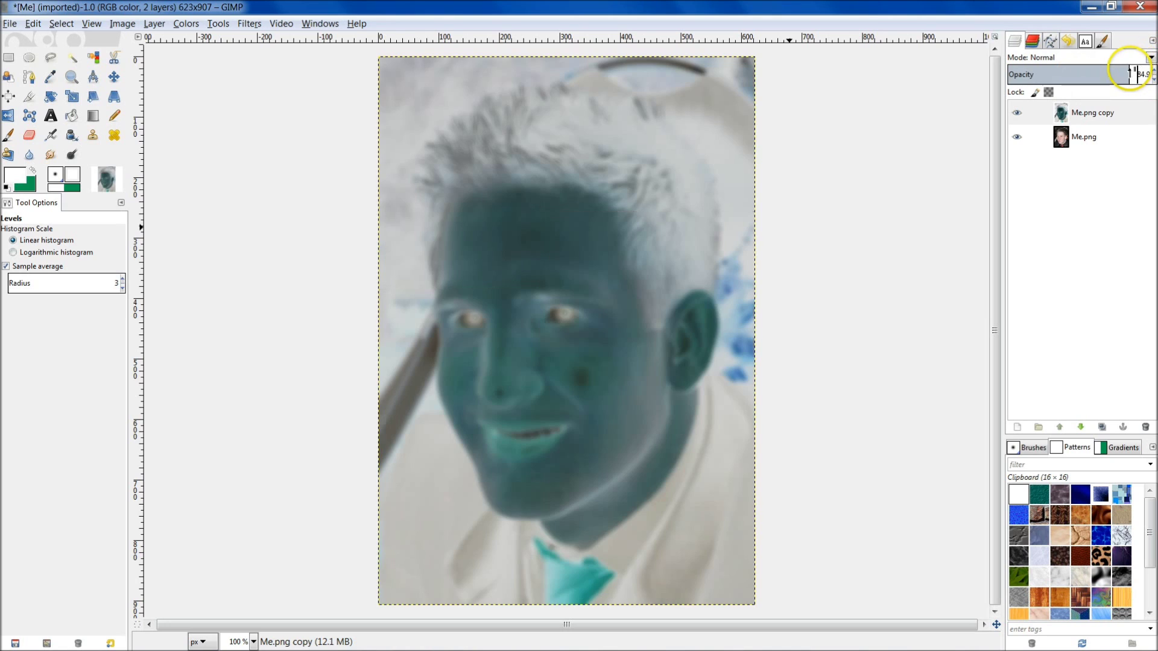
type("50")
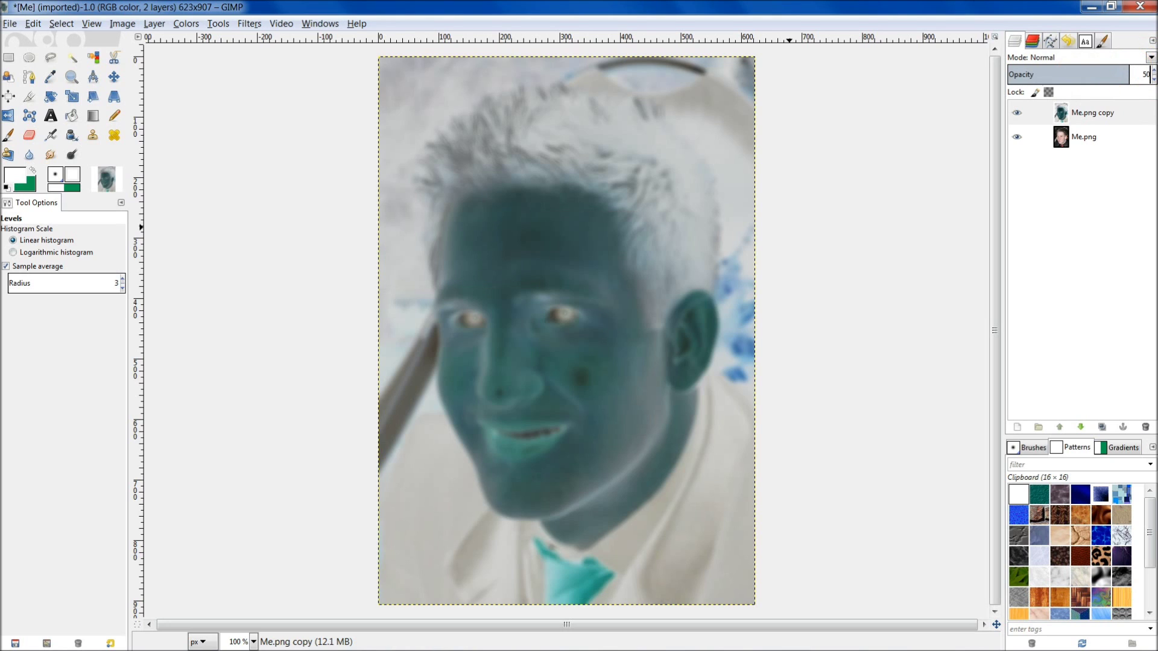
key("Return")
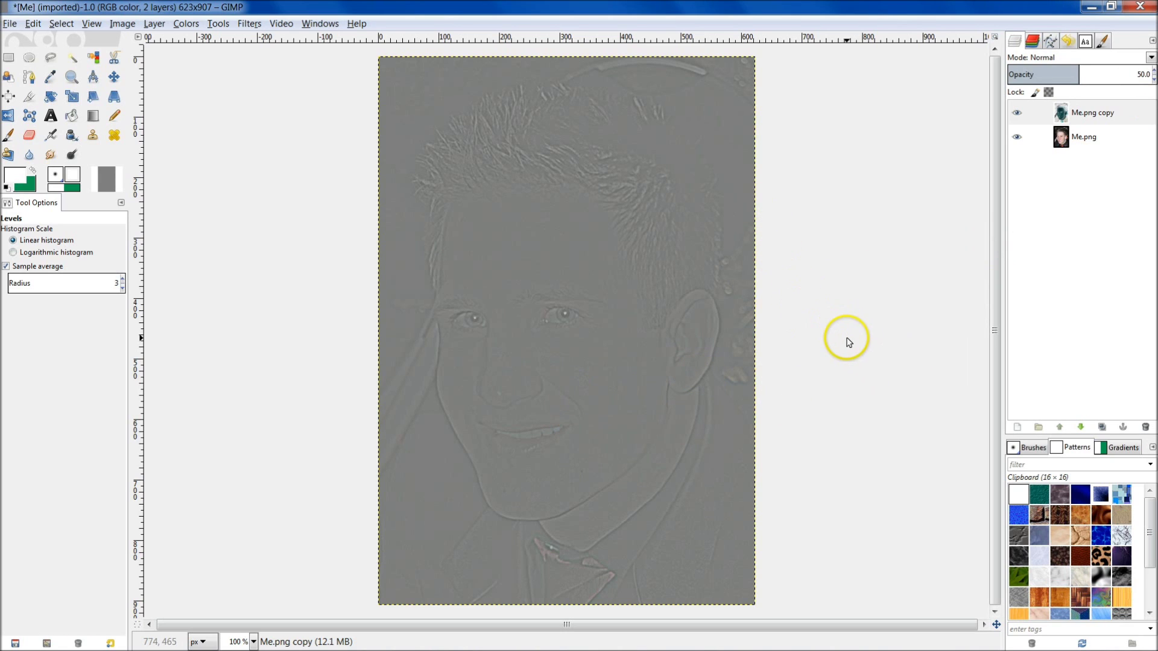
Step: Merge the inverted copy down onto the original Me.png layer
right_click(1091, 116)
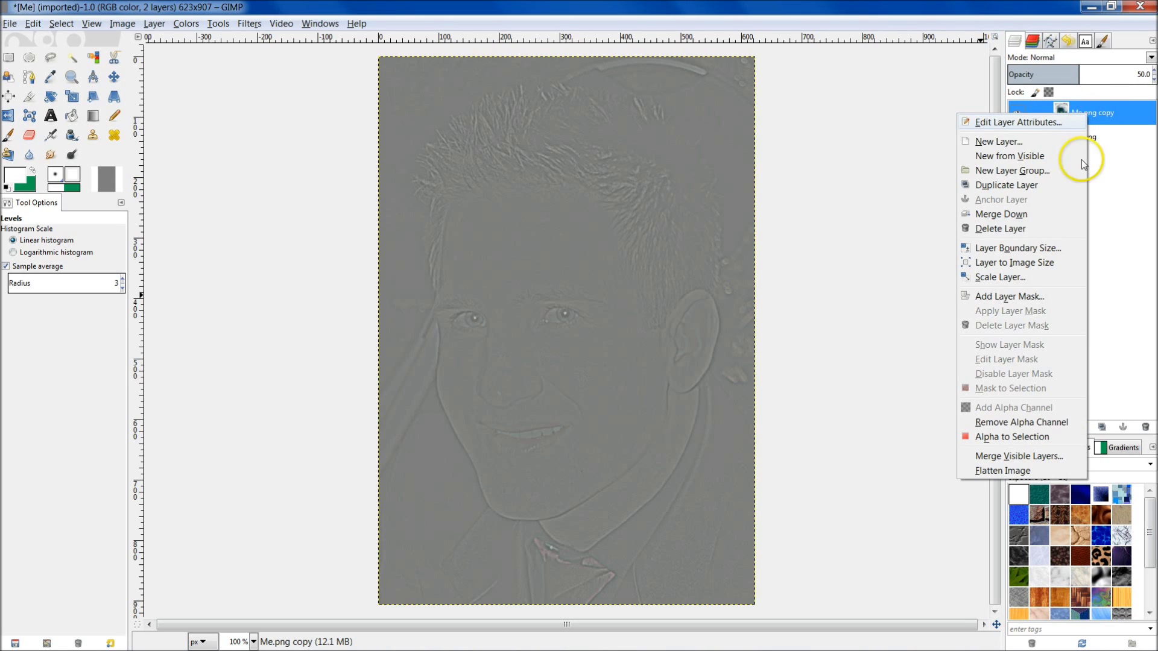
left_click(1013, 214)
left_click(895, 368)
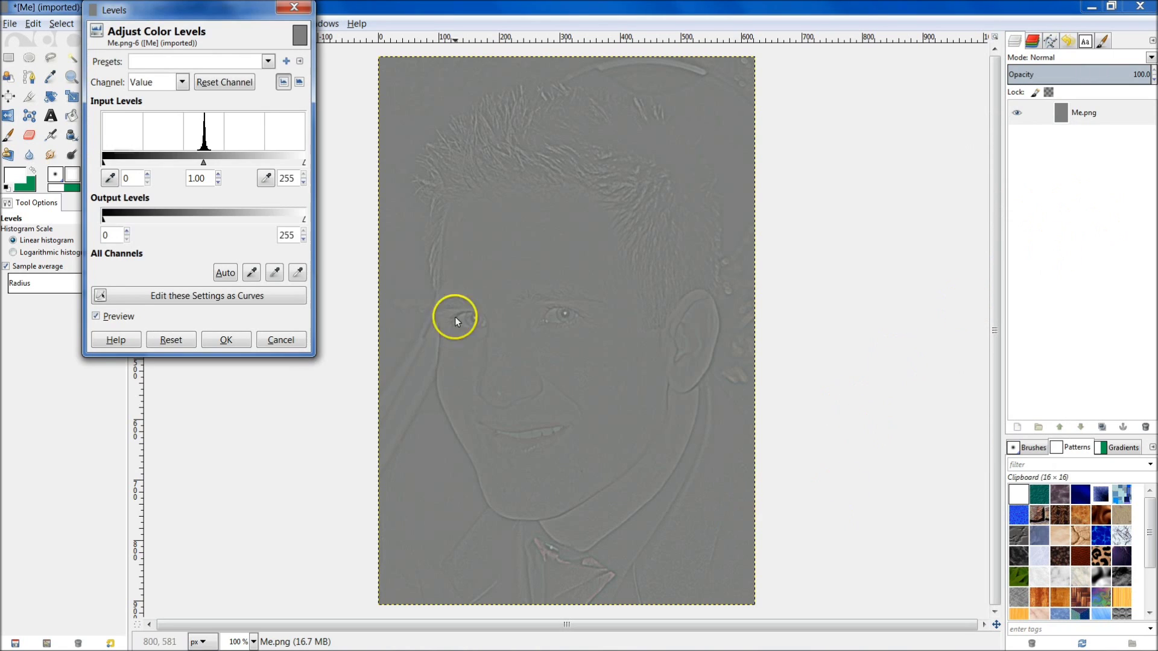
left_click(293, 8)
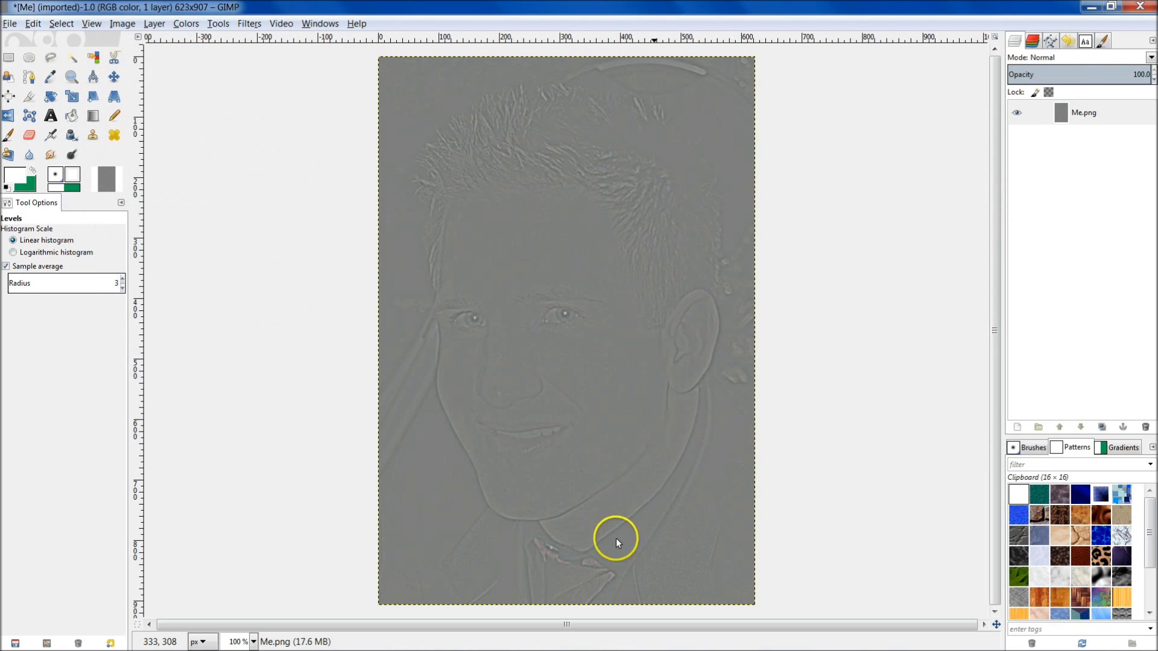
Step: Desaturate the merged layer with the shade of gray based on Lightness
scroll(512, 495, "up", 2)
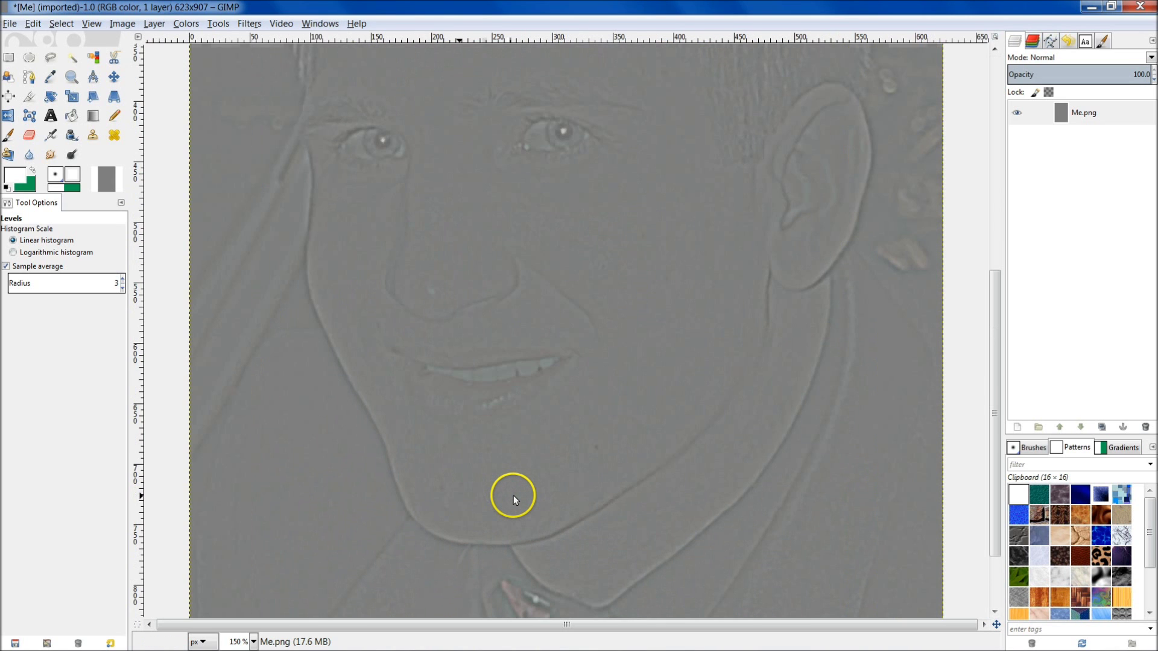
scroll(476, 313, "up", 3)
scroll(487, 359, "down", 10)
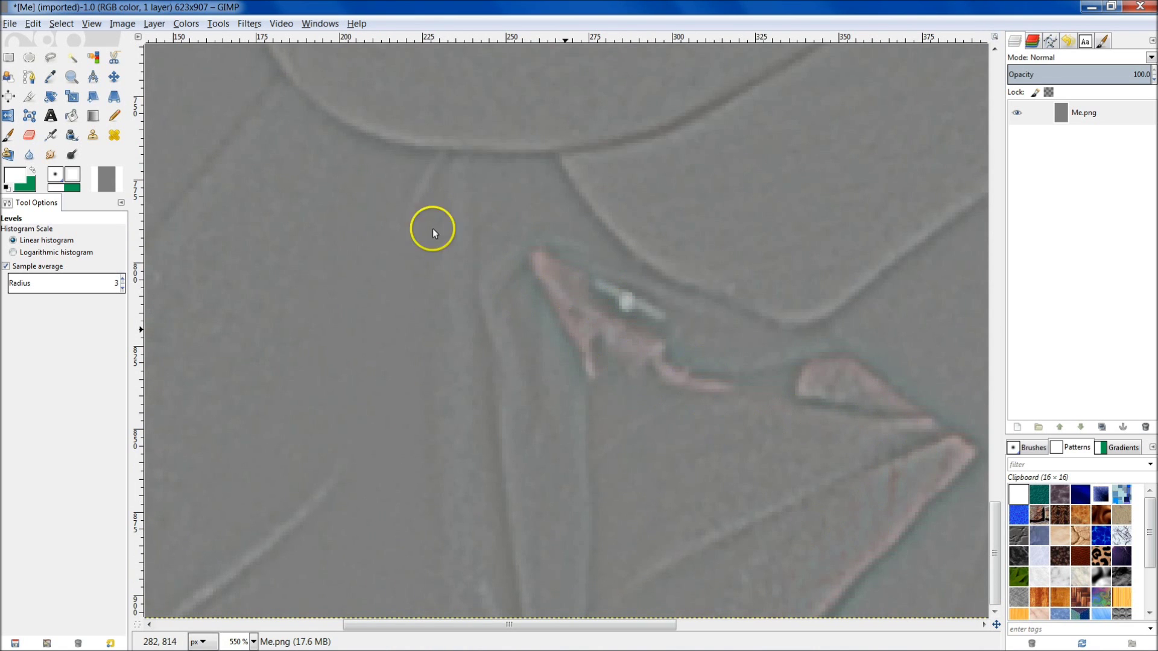
scroll(534, 256, "down", 3)
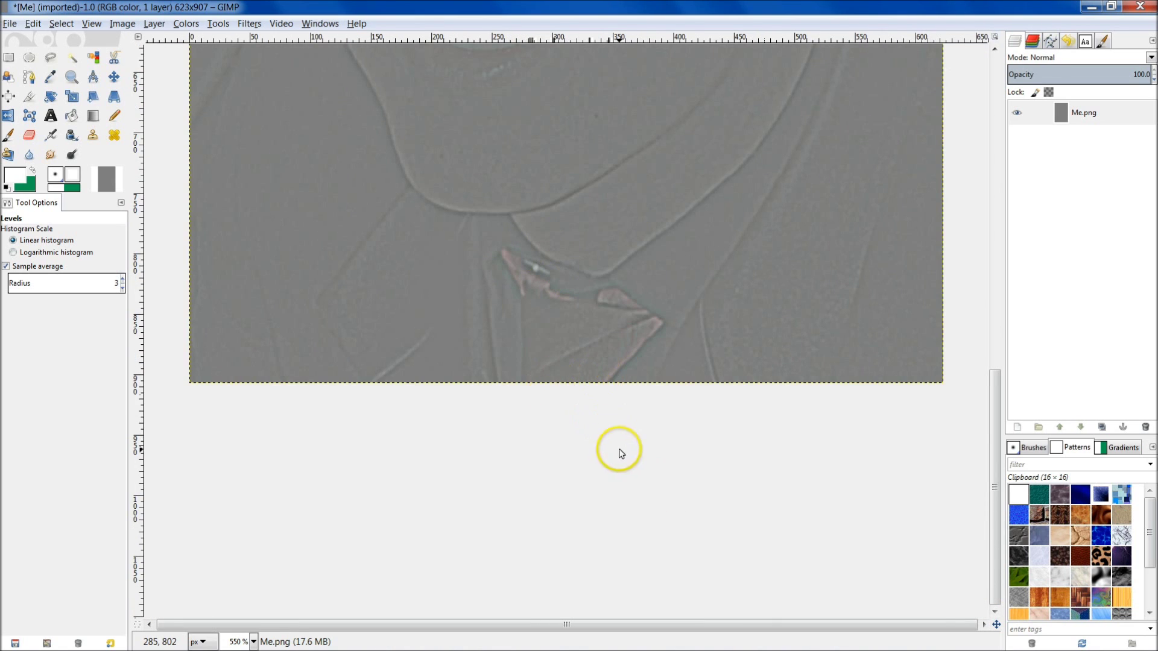
scroll(621, 453, "down", 6)
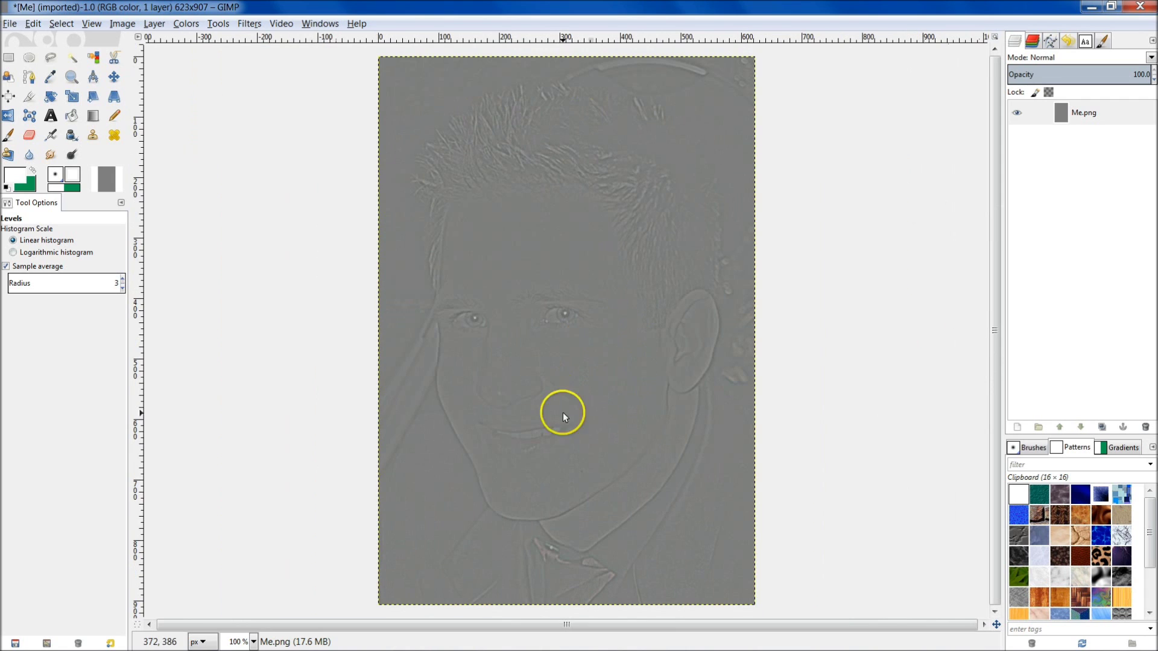
scroll(579, 392, "up", 1)
scroll(581, 400, "down", 1)
left_click(187, 24)
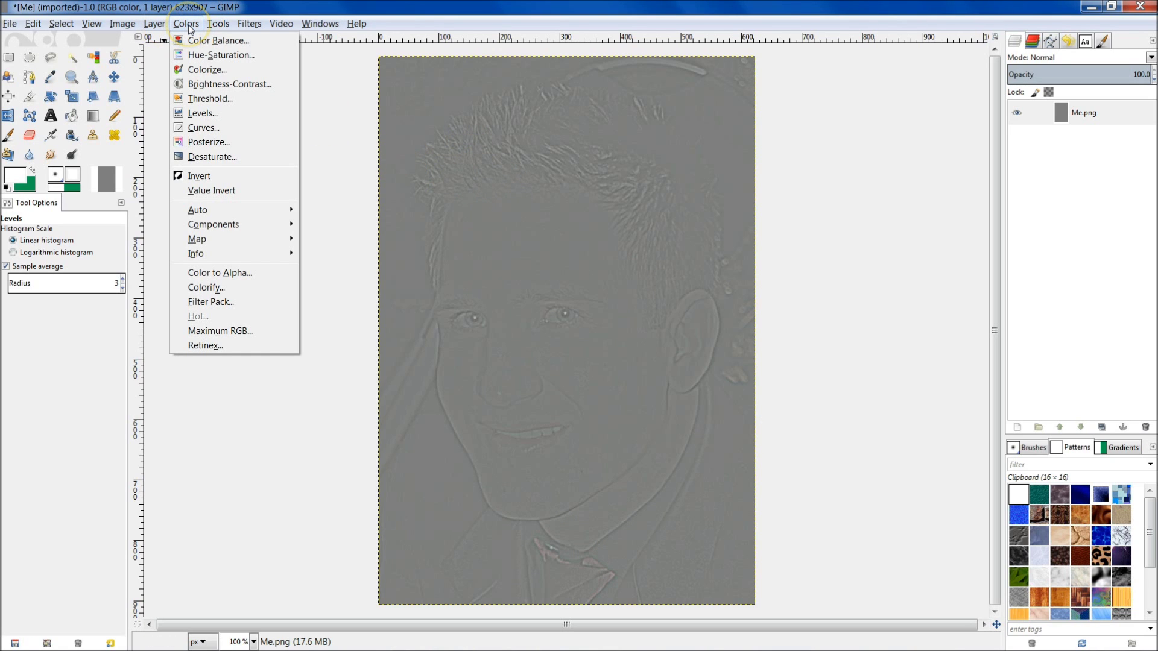
left_click(216, 158)
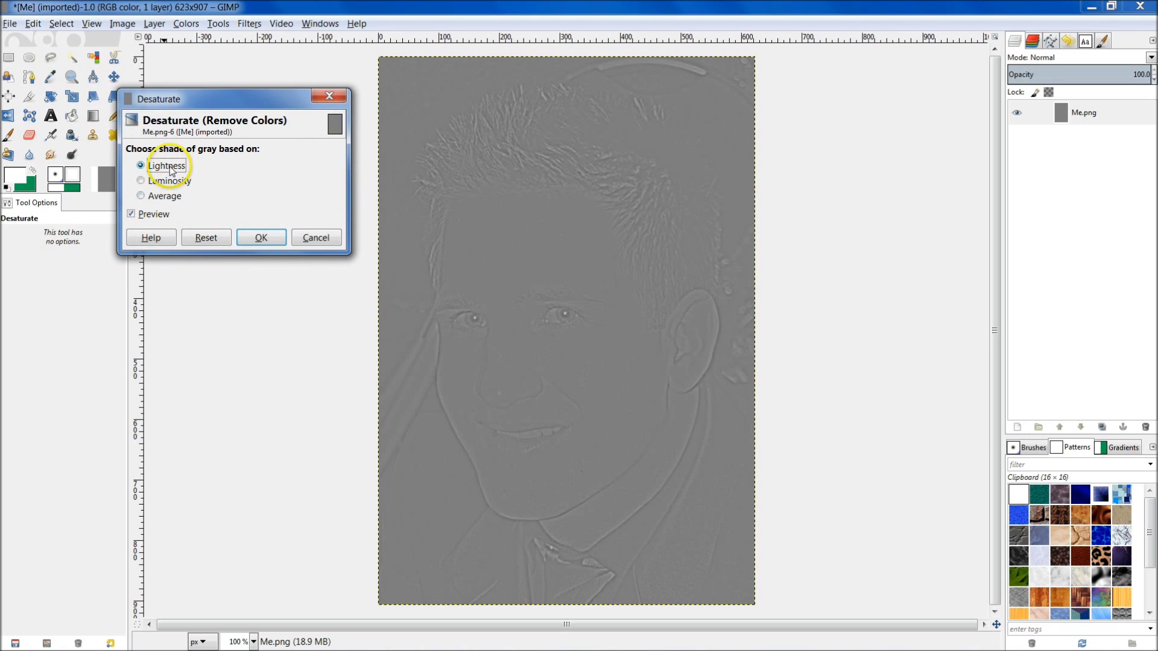
left_click(253, 242)
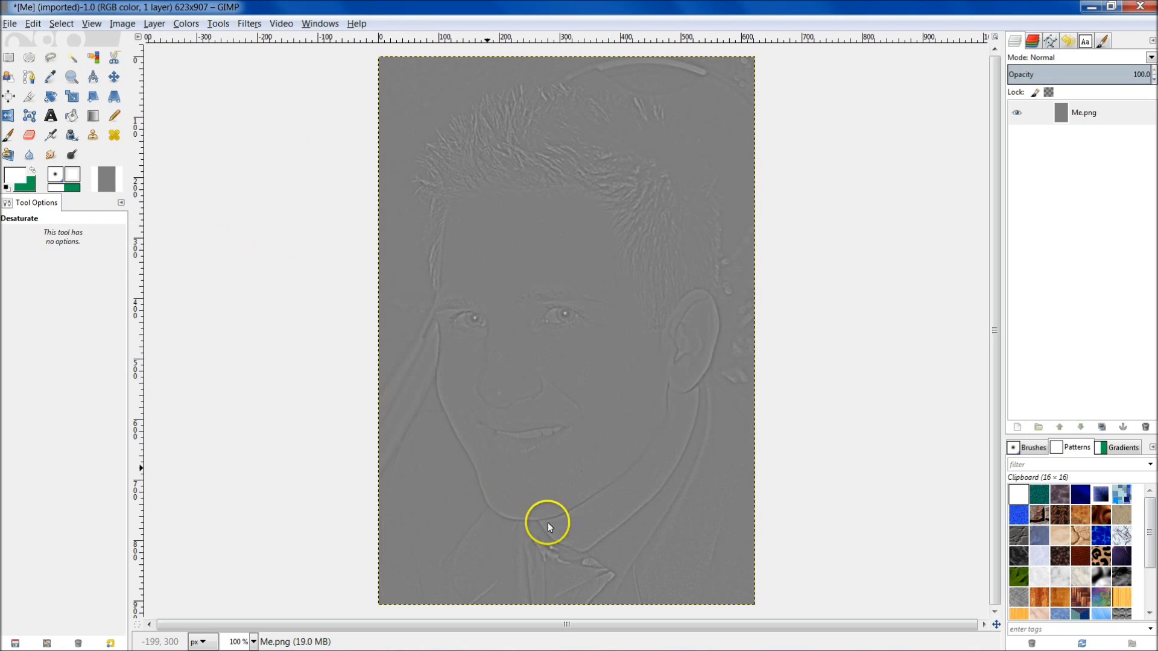
Step: Open the Levels adjustment for the desaturated layer and set the input gamma to 2.78 and the white point to 125
scroll(577, 589, "up", 3, "ctrl")
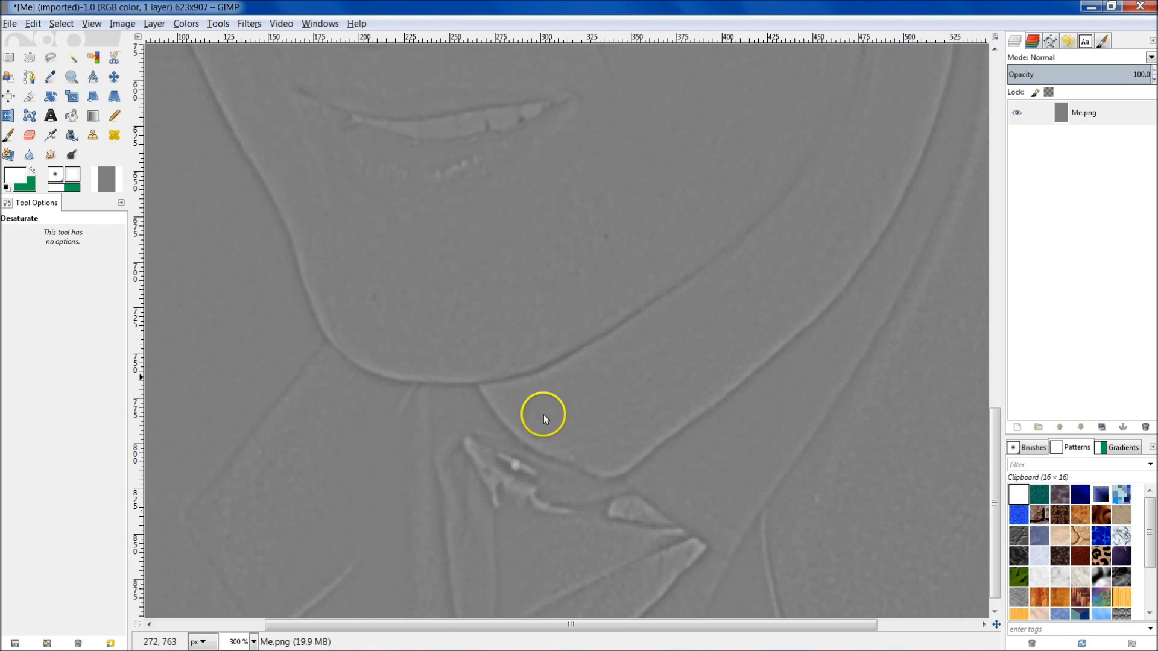
scroll(551, 459, "down", 1)
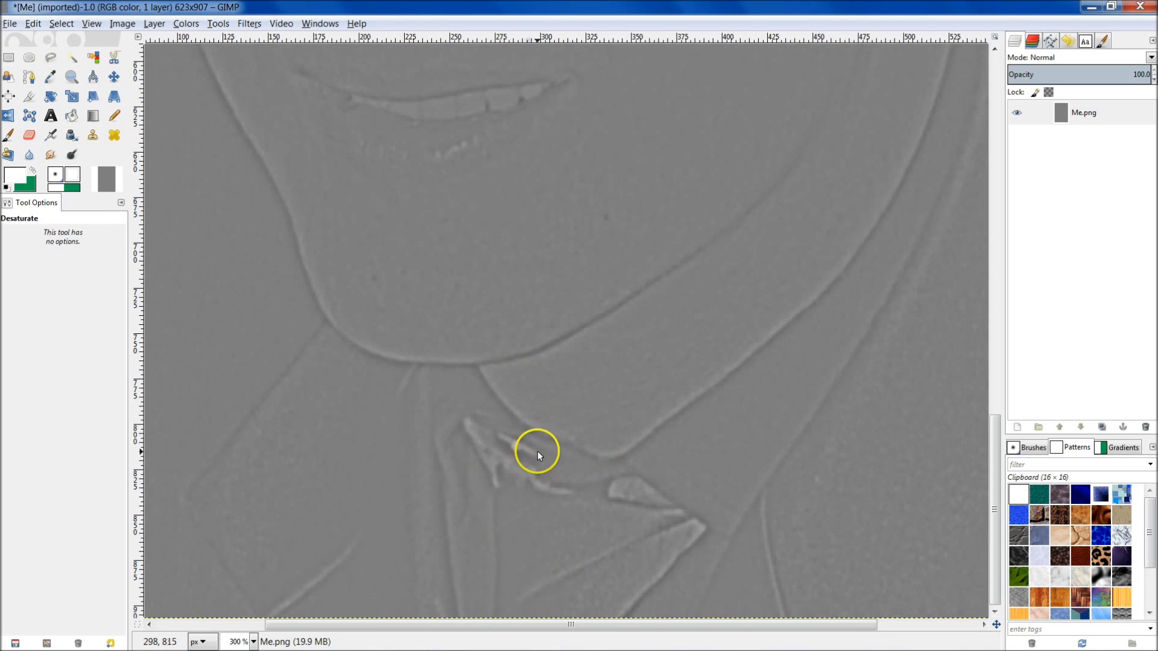
scroll(537, 451, "down", 3, "ctrl")
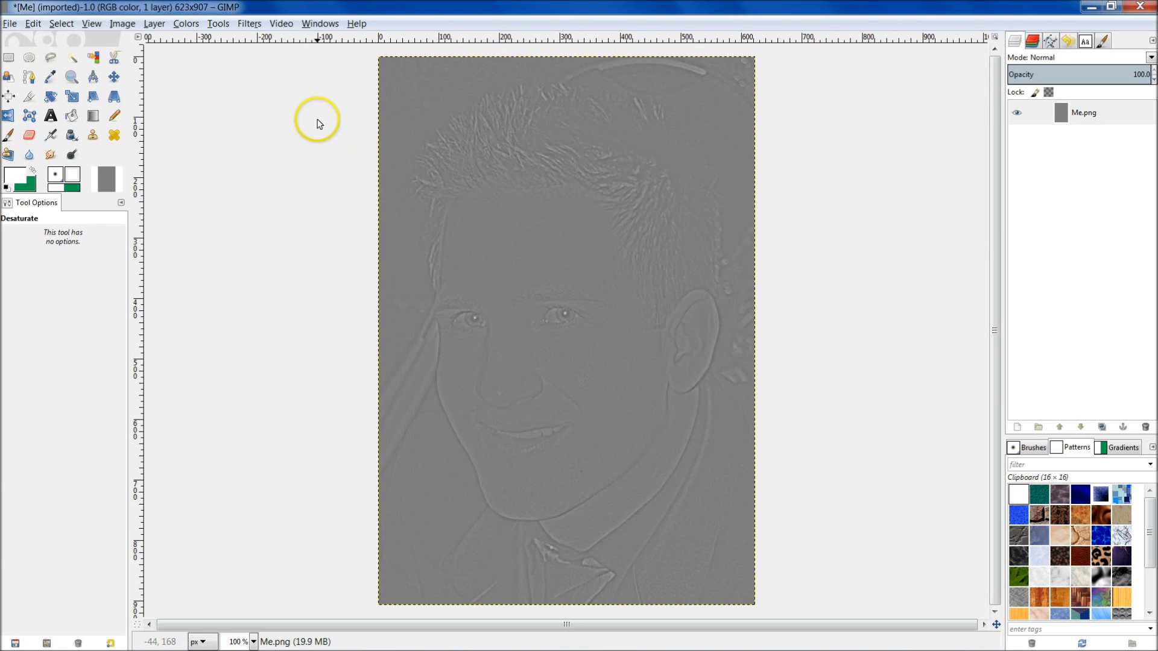
left_click(187, 24)
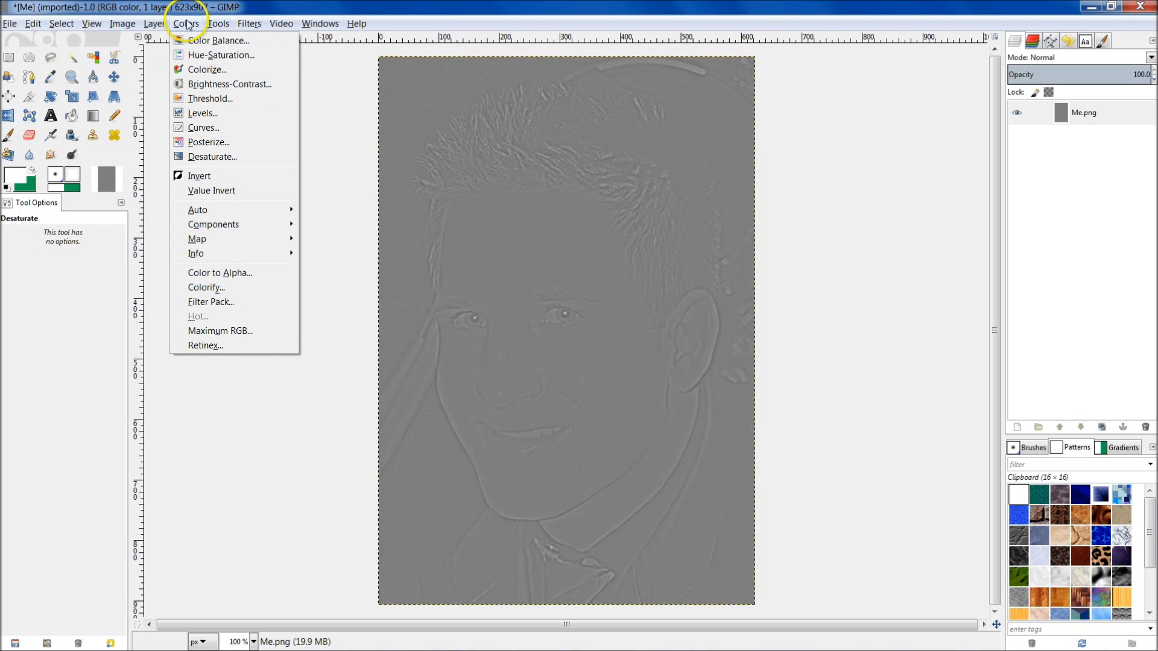
left_click(211, 114)
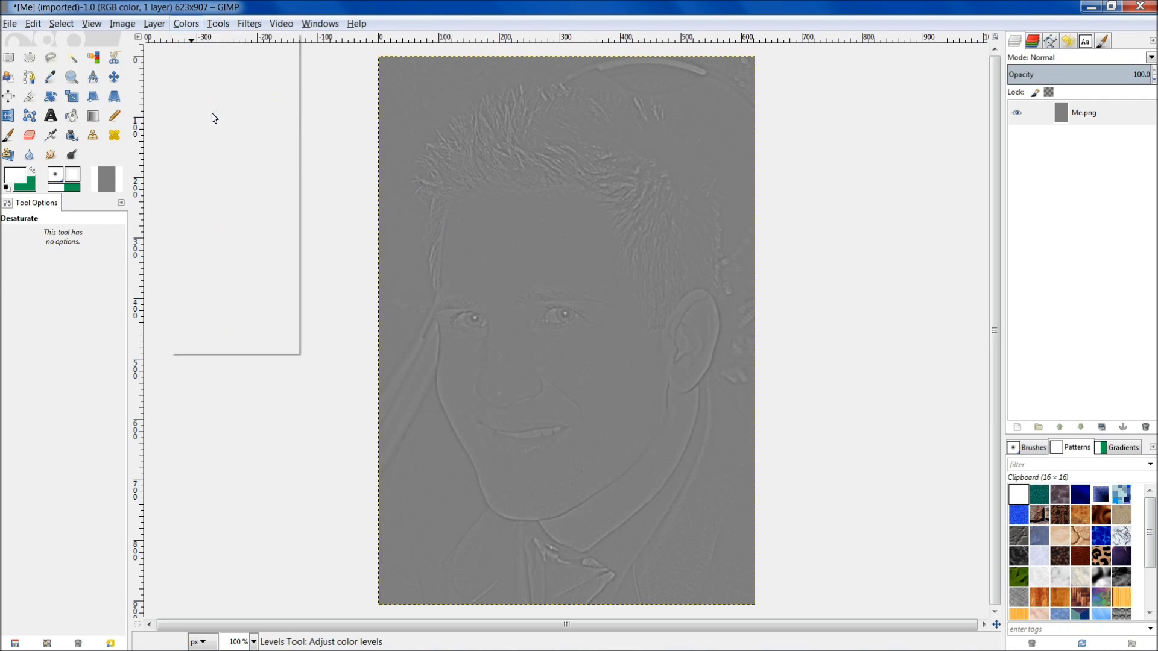
left_click_drag(226, 10, 261, 116)
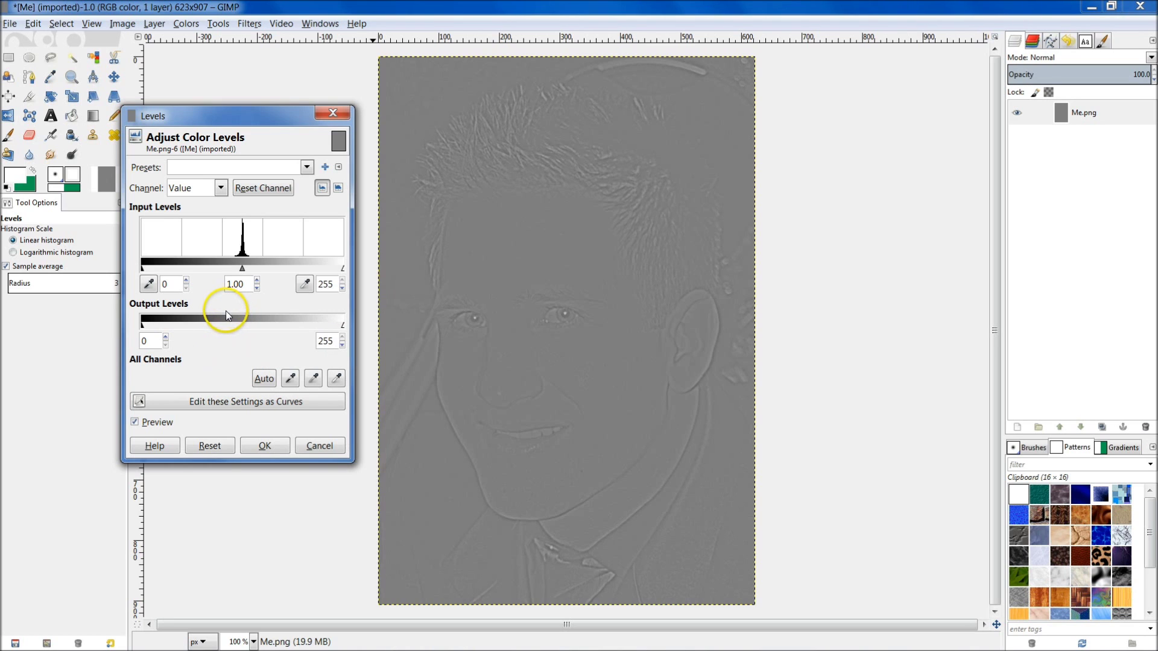
left_click_drag(242, 268, 198, 269)
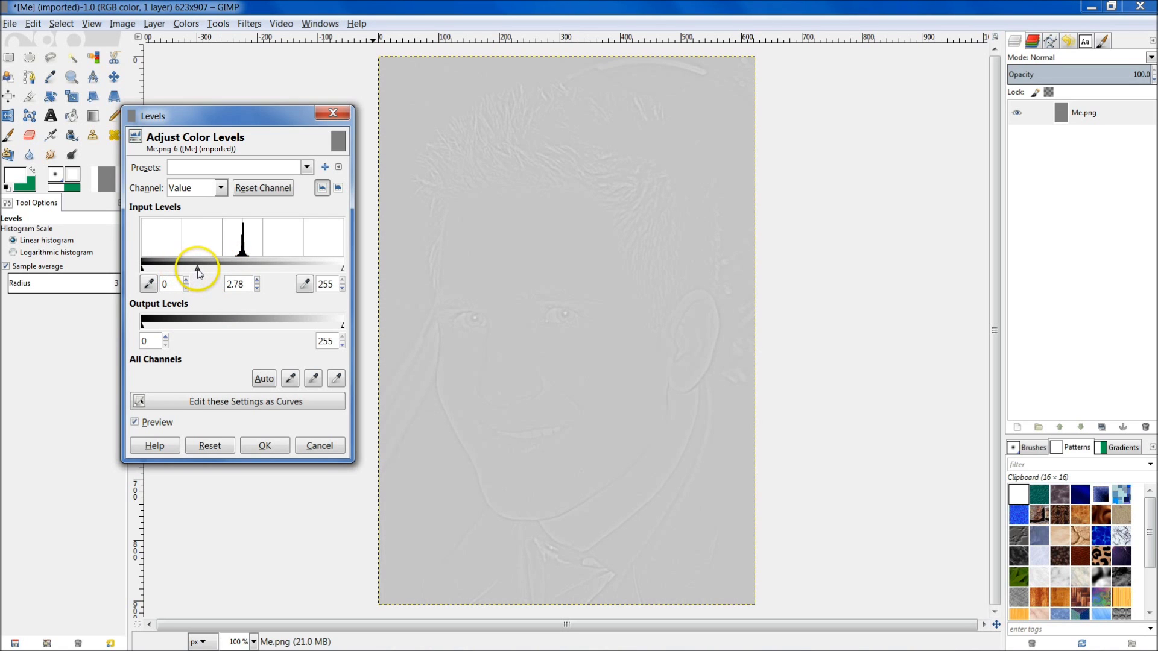
left_click_drag(342, 268, 242, 261)
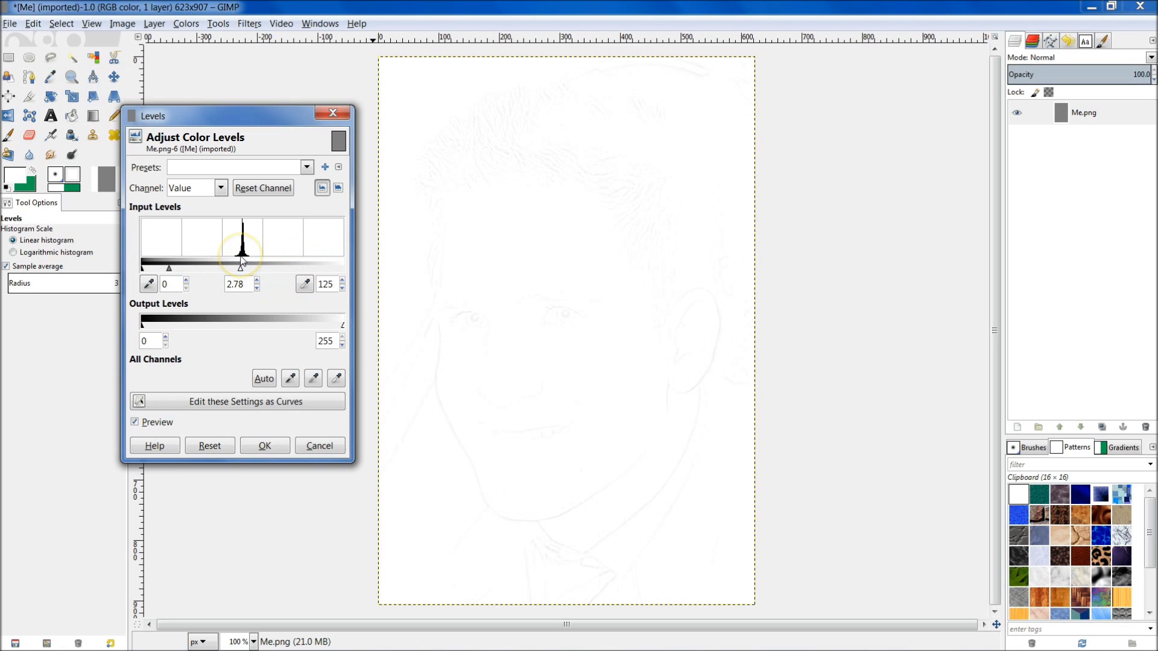
Step: Set the input gamma to 0.15 and the input black point to 49 in Levels
left_click_drag(165, 266, 202, 272)
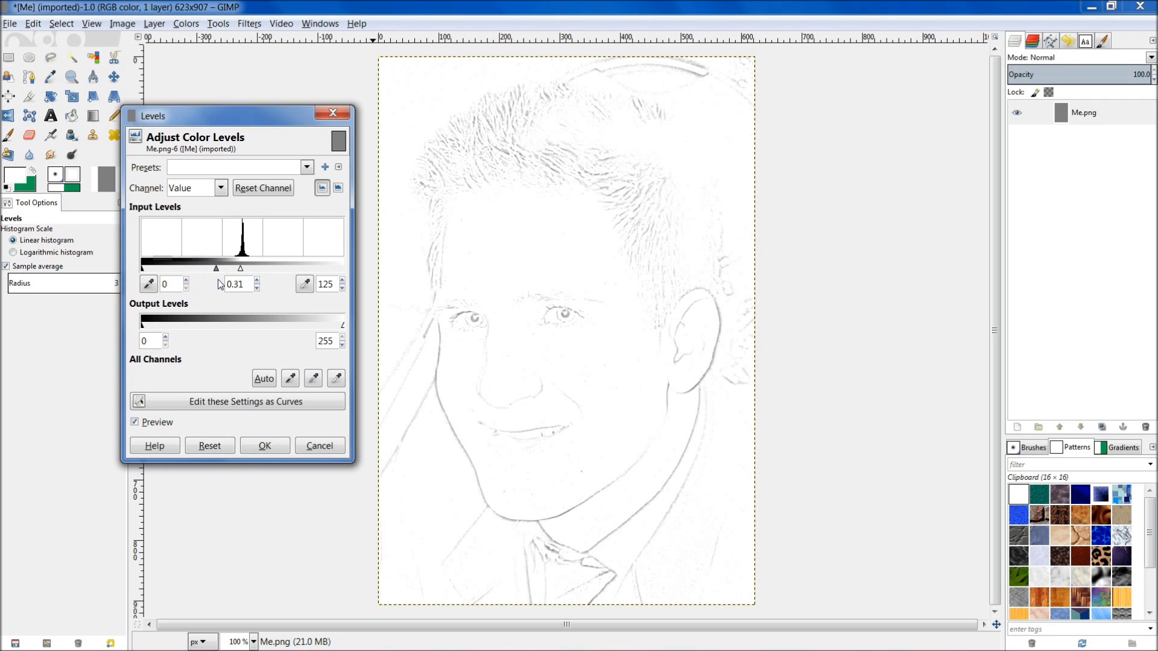
scroll(228, 283, "down", 13)
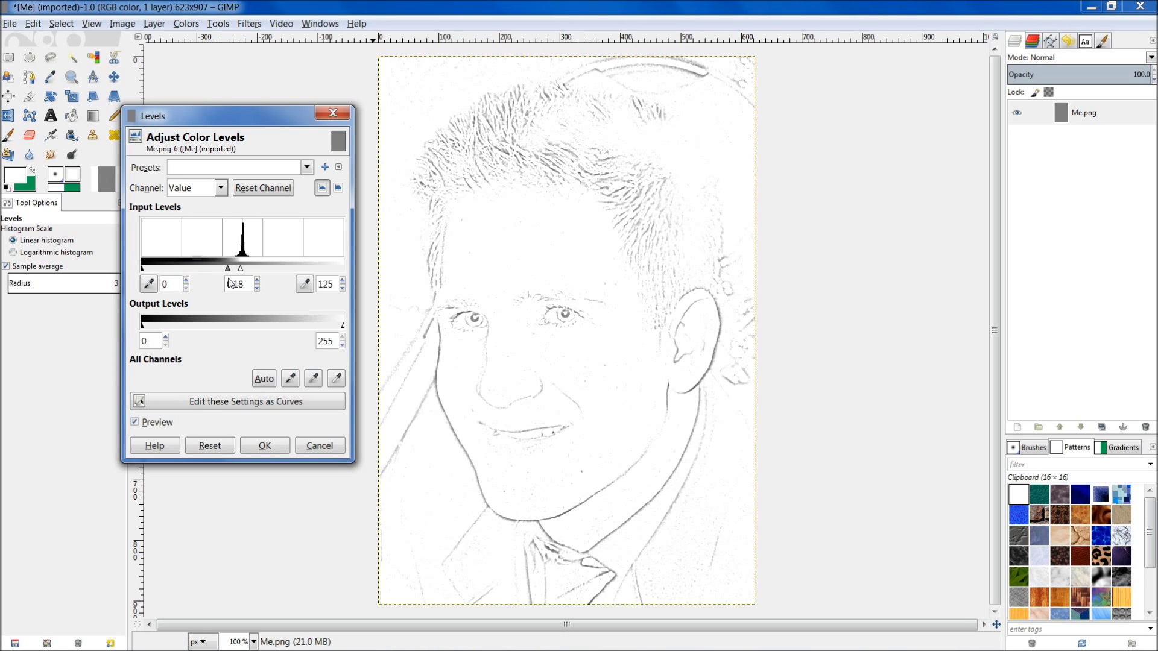
scroll(228, 281, "down", 3)
left_click(161, 258)
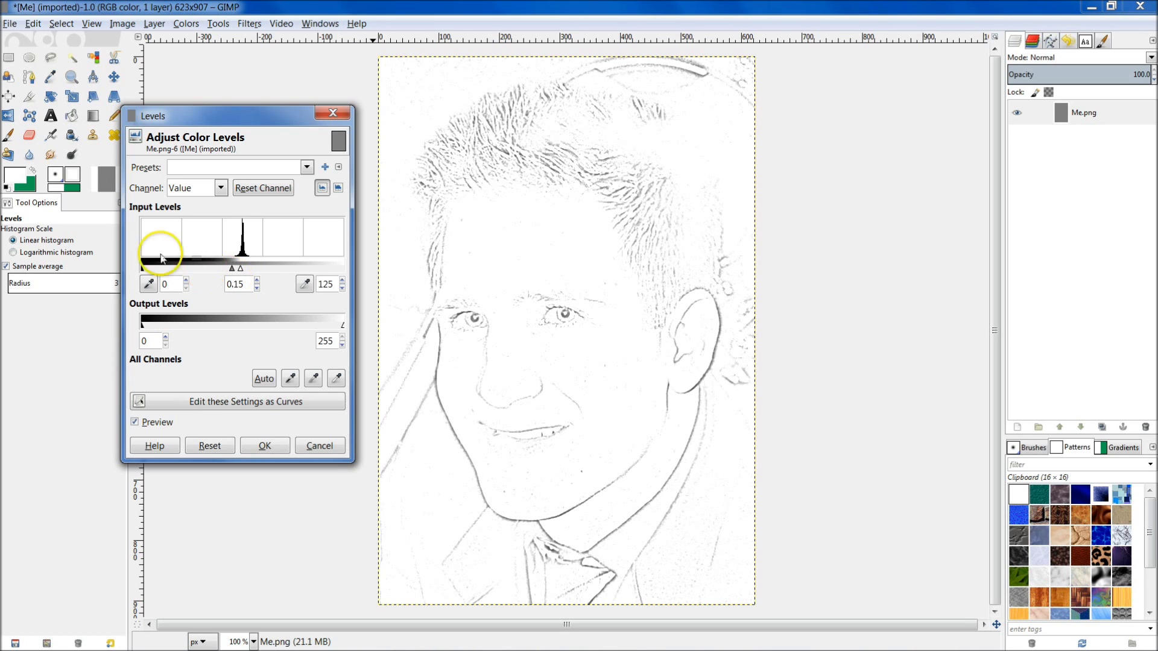
left_click_drag(144, 268, 176, 277)
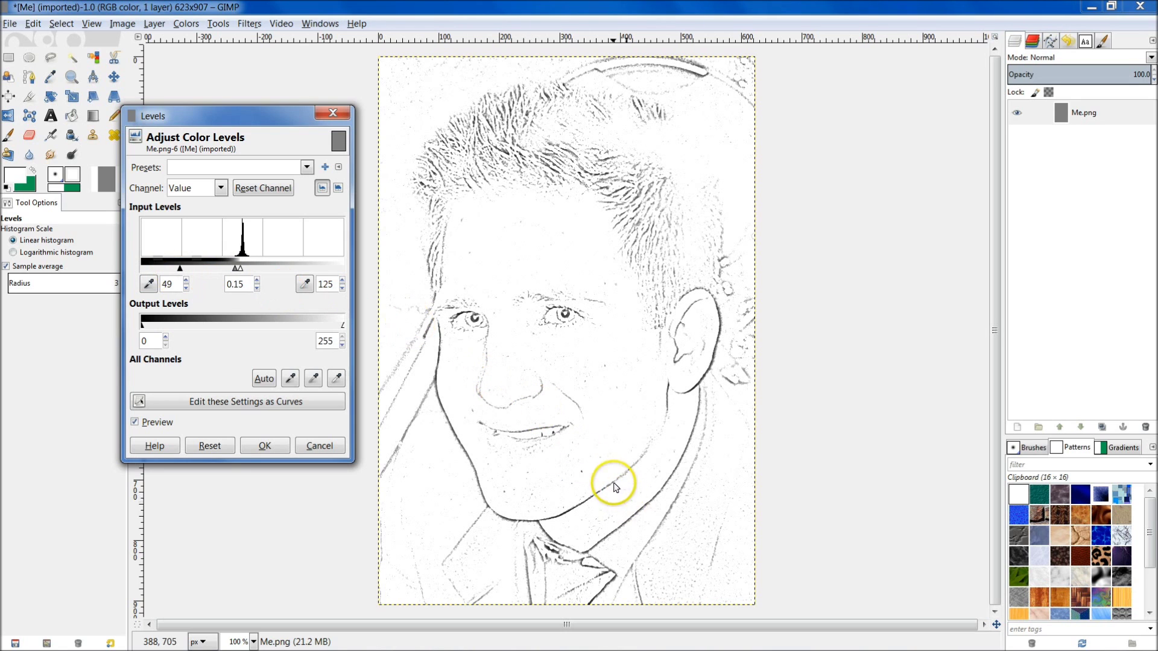
Step: Return the input black point to 0, then set the gamma to 0.25 and the white point to 131
scroll(581, 458, "up", 2)
scroll(581, 458, "up", 5)
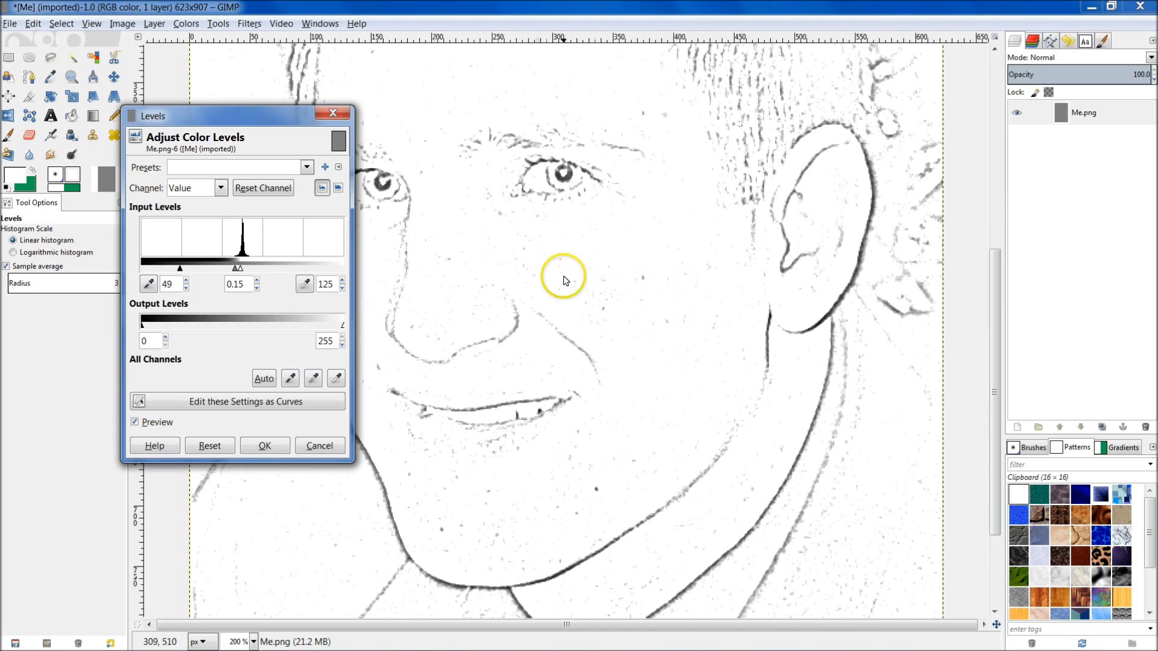
left_click_drag(179, 272, 132, 282)
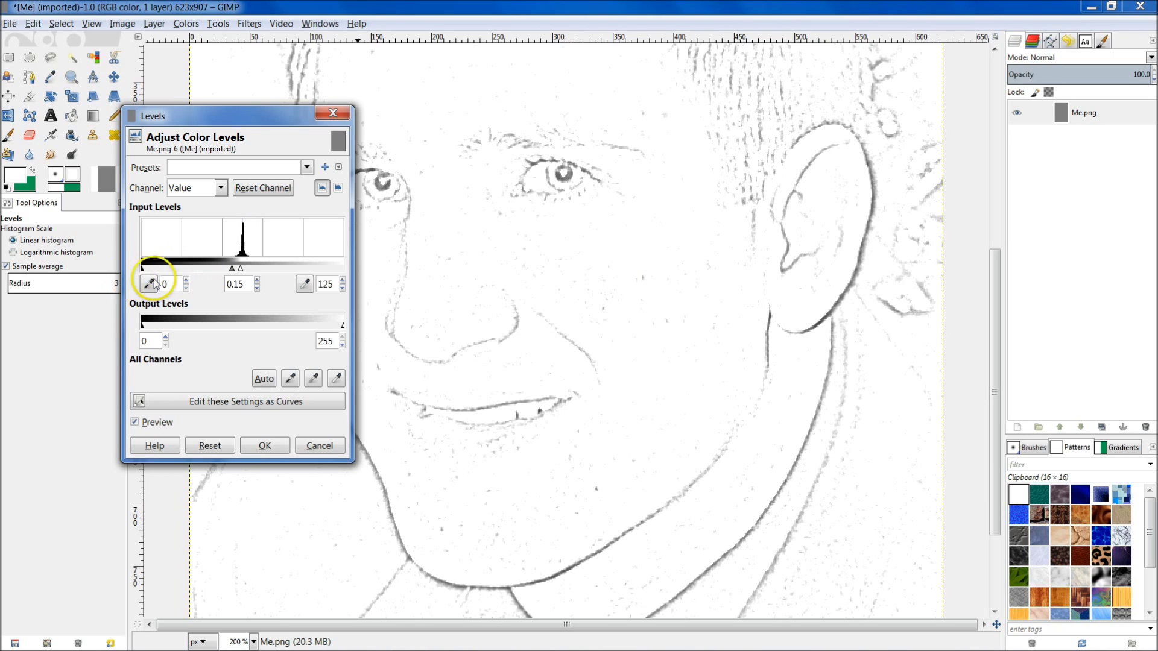
mouse_move(233, 272)
left_mouse_down()
mouse_move(215, 272)
mouse_move(233, 284)
mouse_move(236, 269)
mouse_move(223, 273)
mouse_move(238, 259)
mouse_move(248, 273)
left_mouse_up()
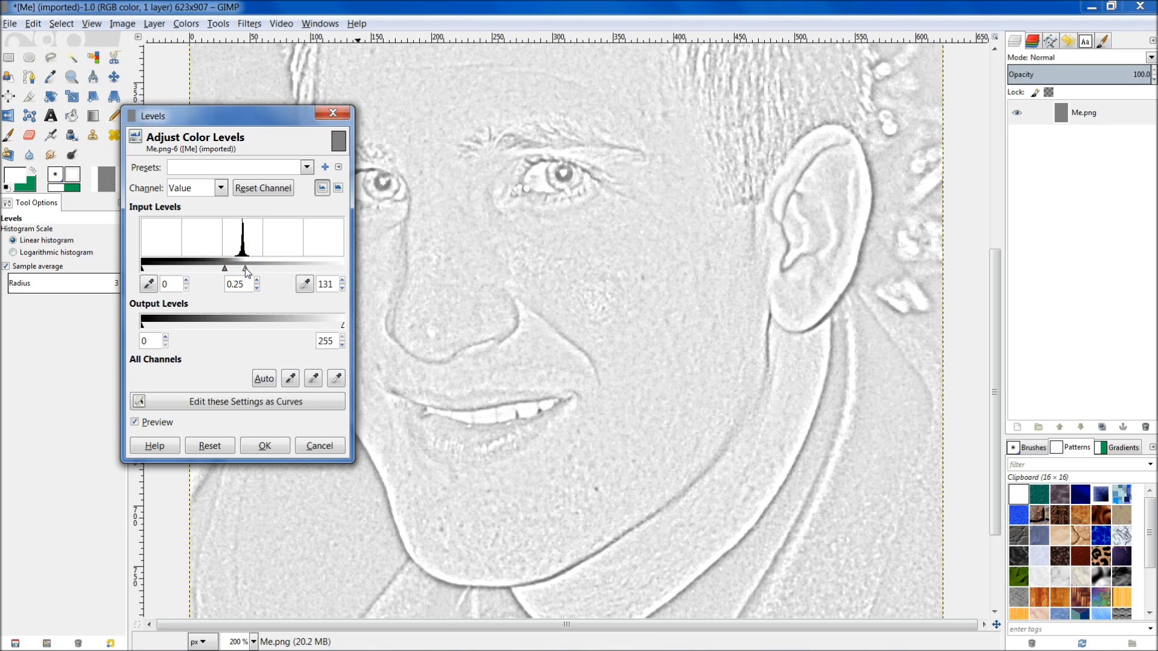
Step: Set the input white point to 126 and the gamma to 0.33, and apply the Levels adjustment
scroll(543, 359, "down", 3)
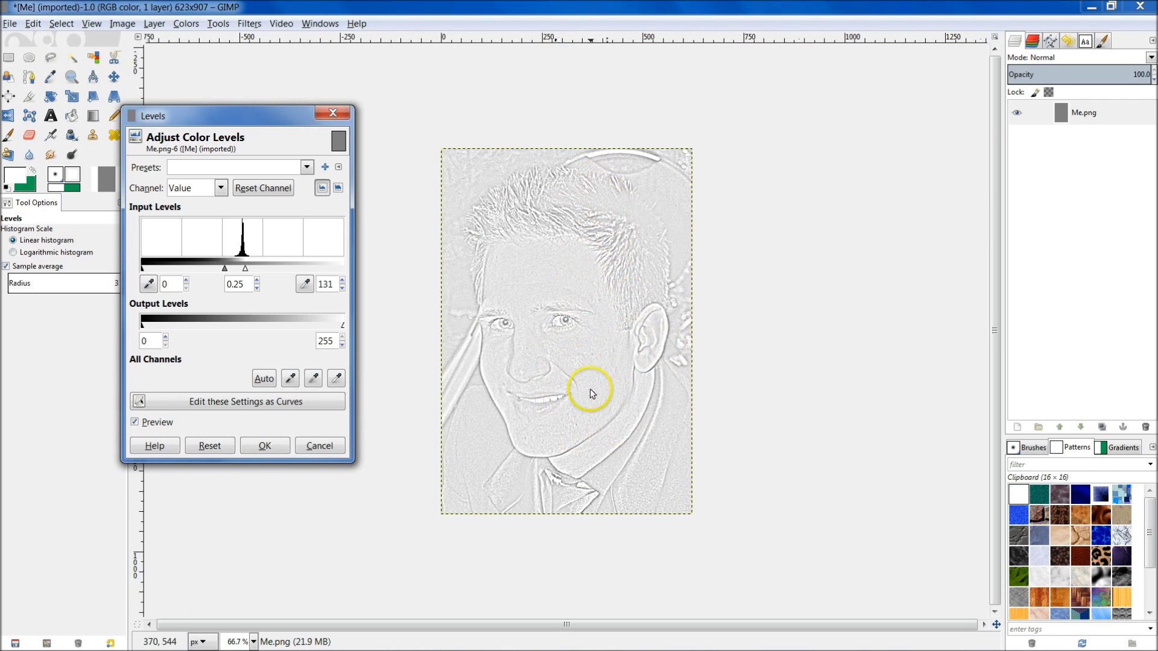
scroll(561, 422, "up", 1)
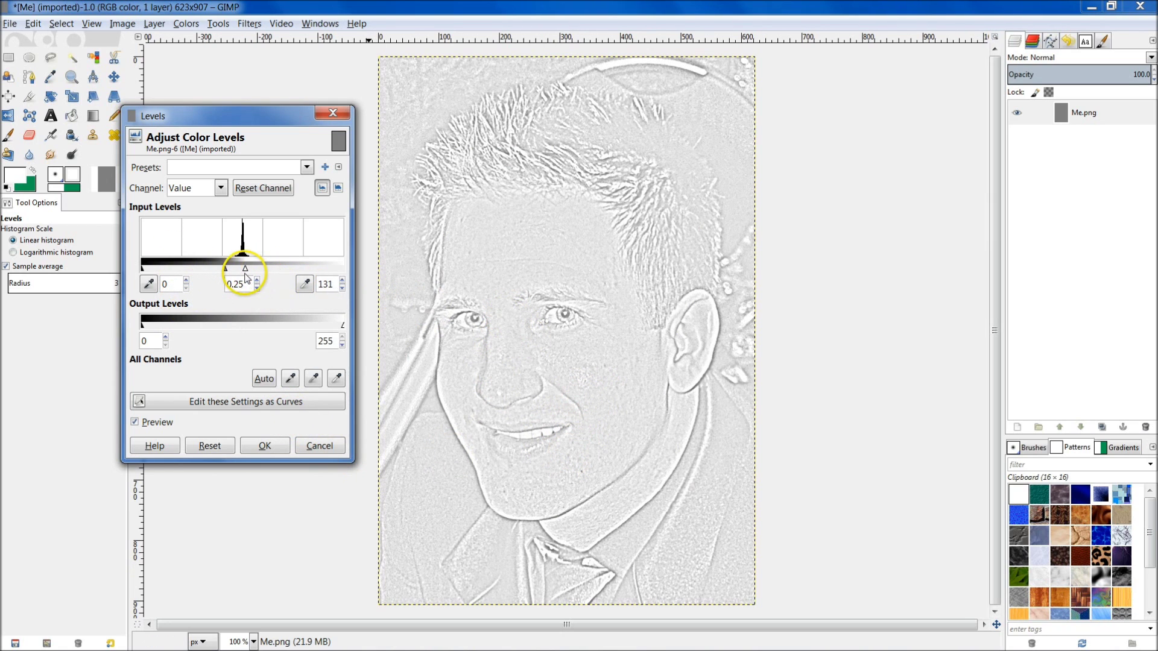
left_click_drag(244, 270, 243, 274)
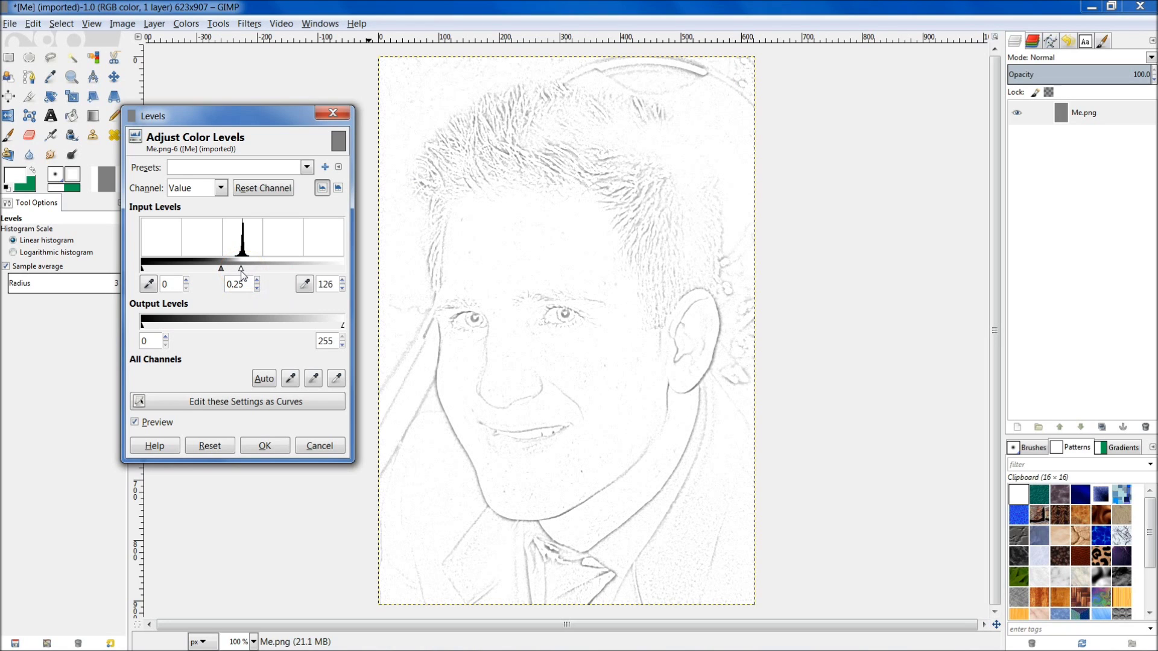
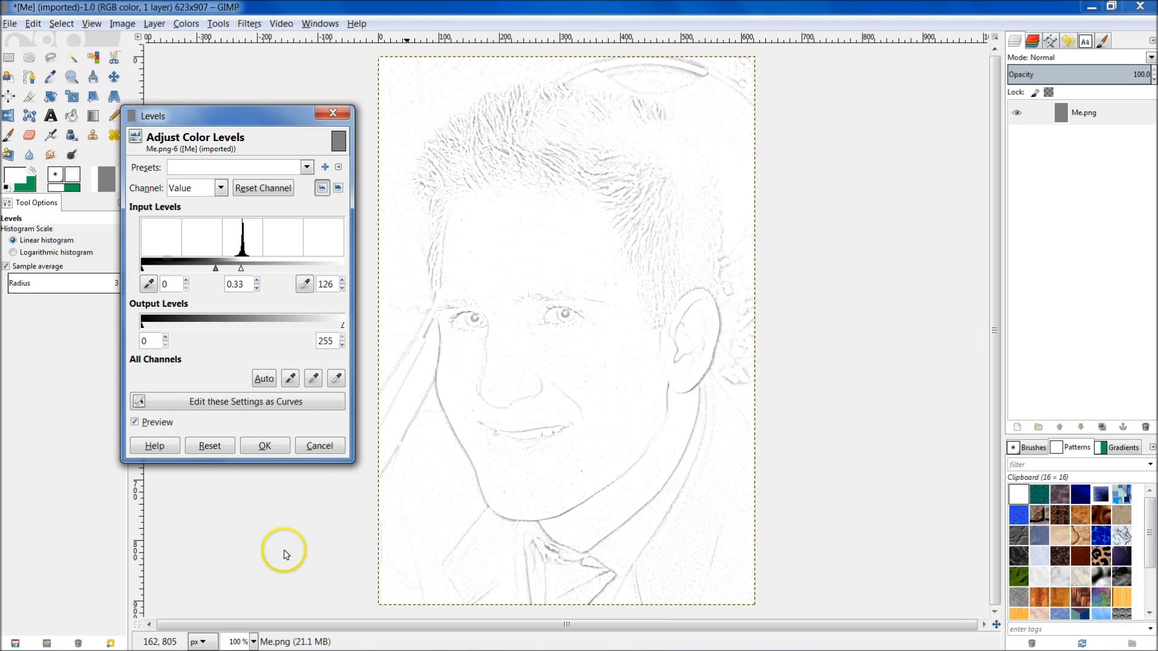
left_click(266, 447)
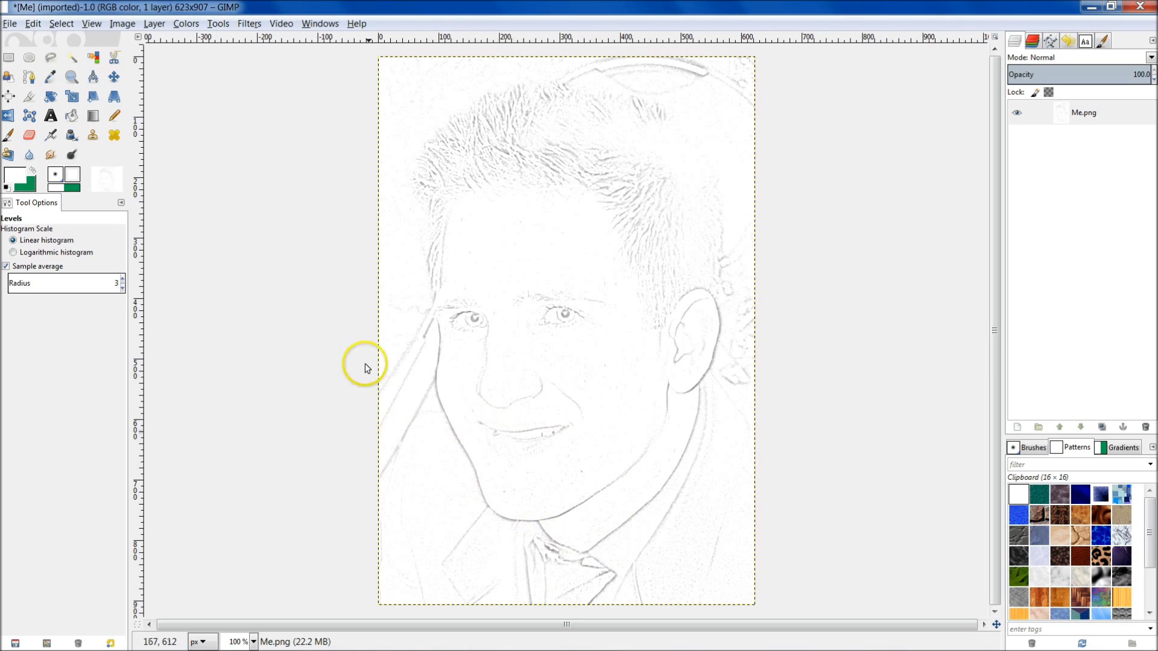
Step: Set up the Paintbrush with white ffffff as foreground color, the 2. Hardness 025 brush and a size of 92.86
left_click(8, 136)
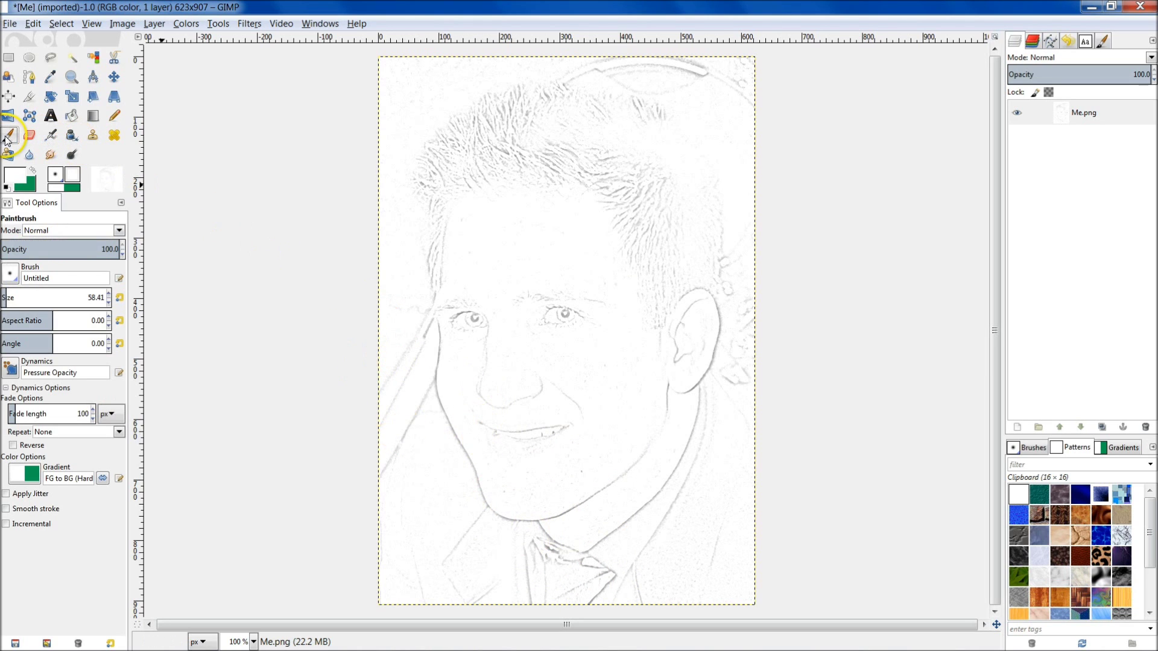
left_click(19, 184)
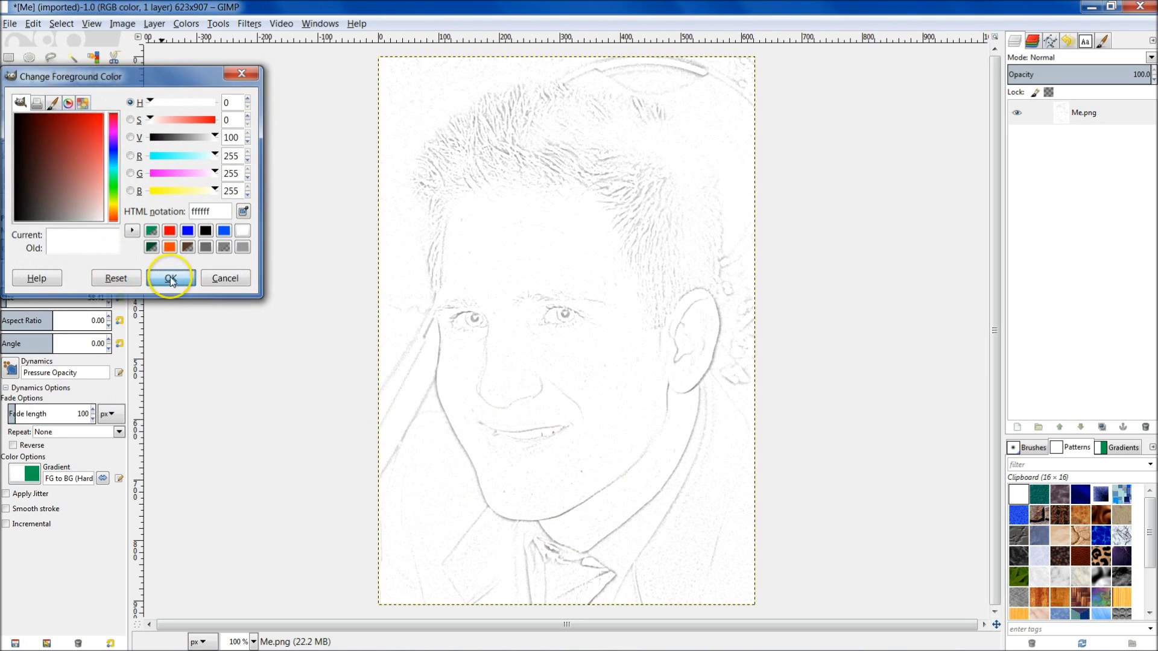
left_click(170, 277)
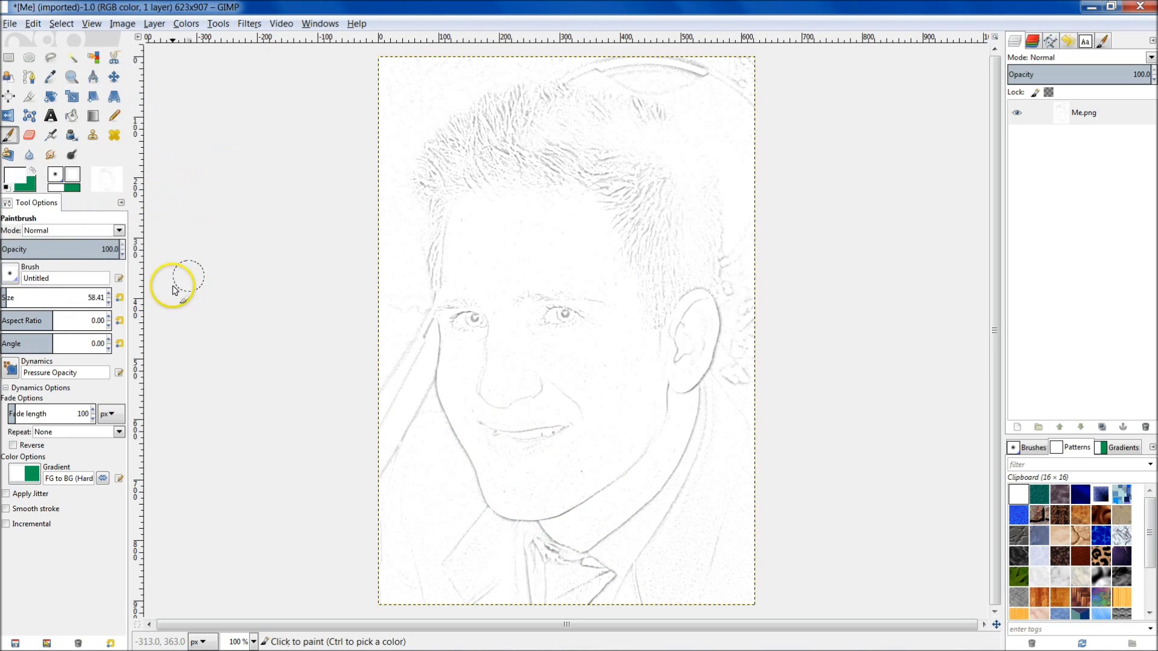
left_click(10, 275)
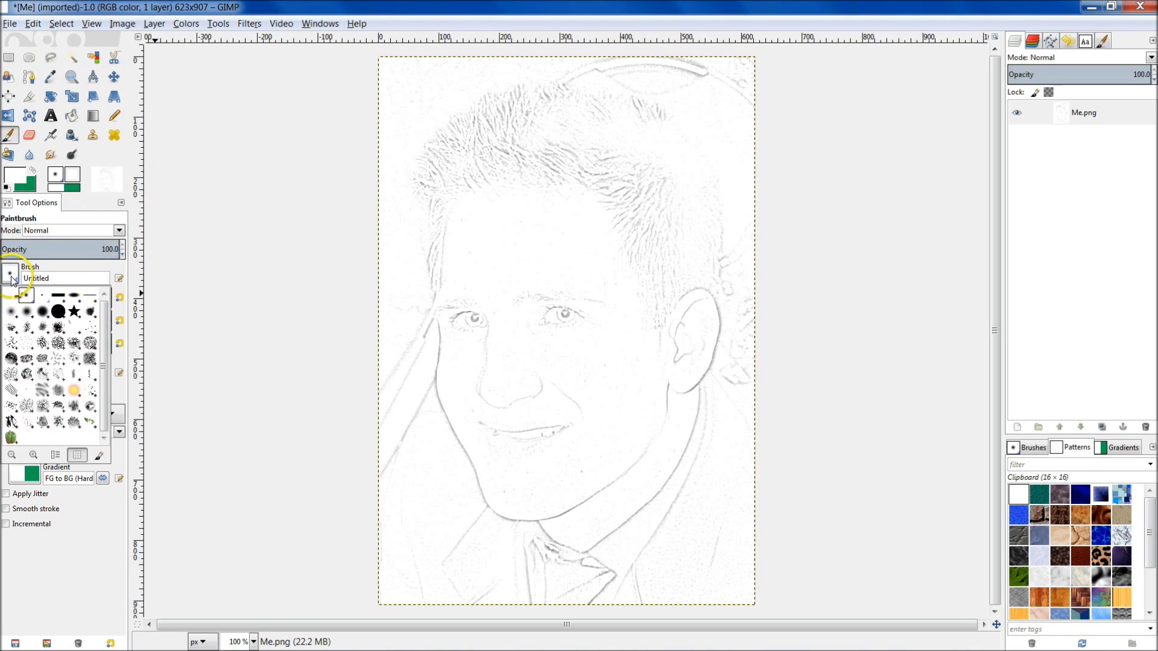
left_click(12, 316)
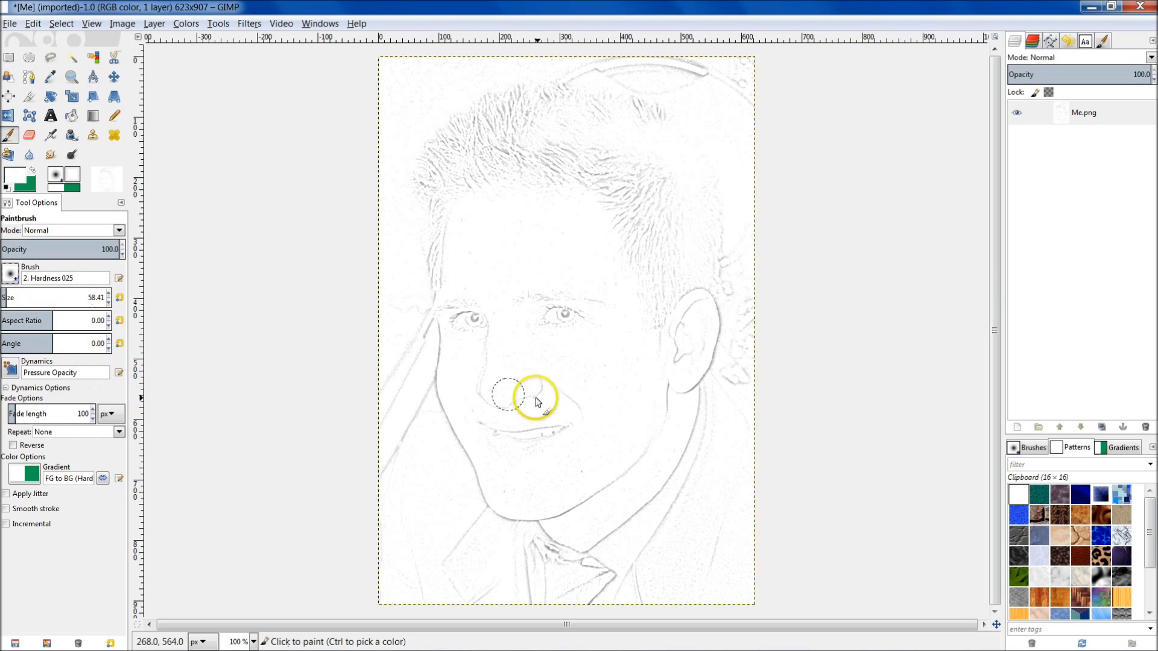
left_click(105, 295)
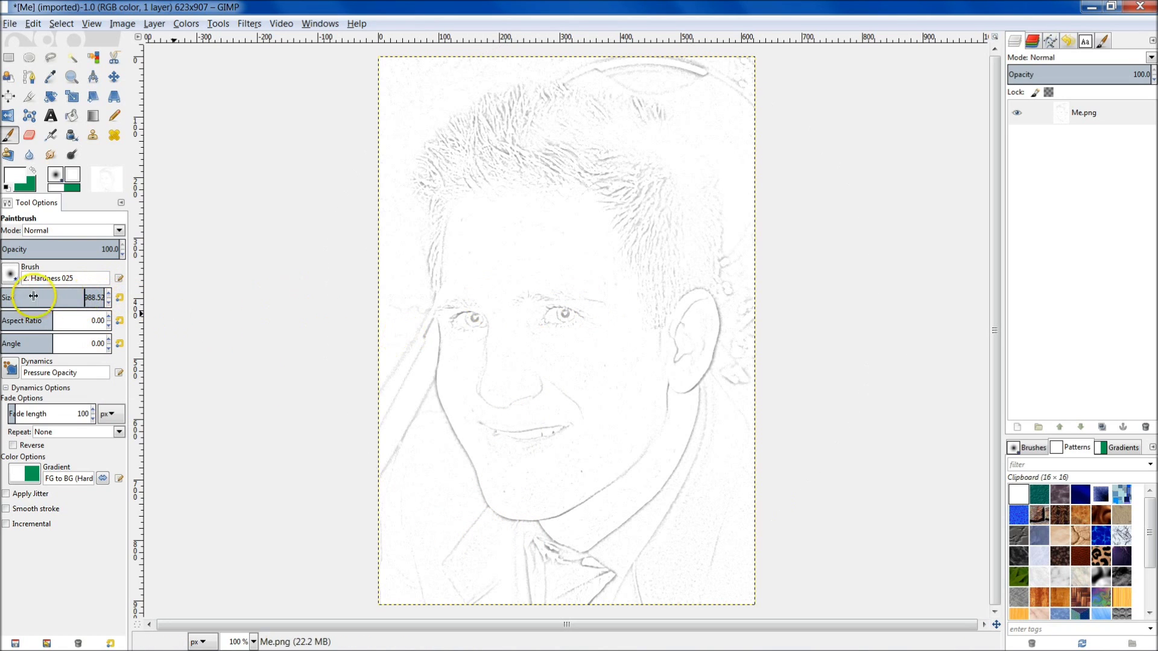
left_click_drag(74, 299, 47, 307)
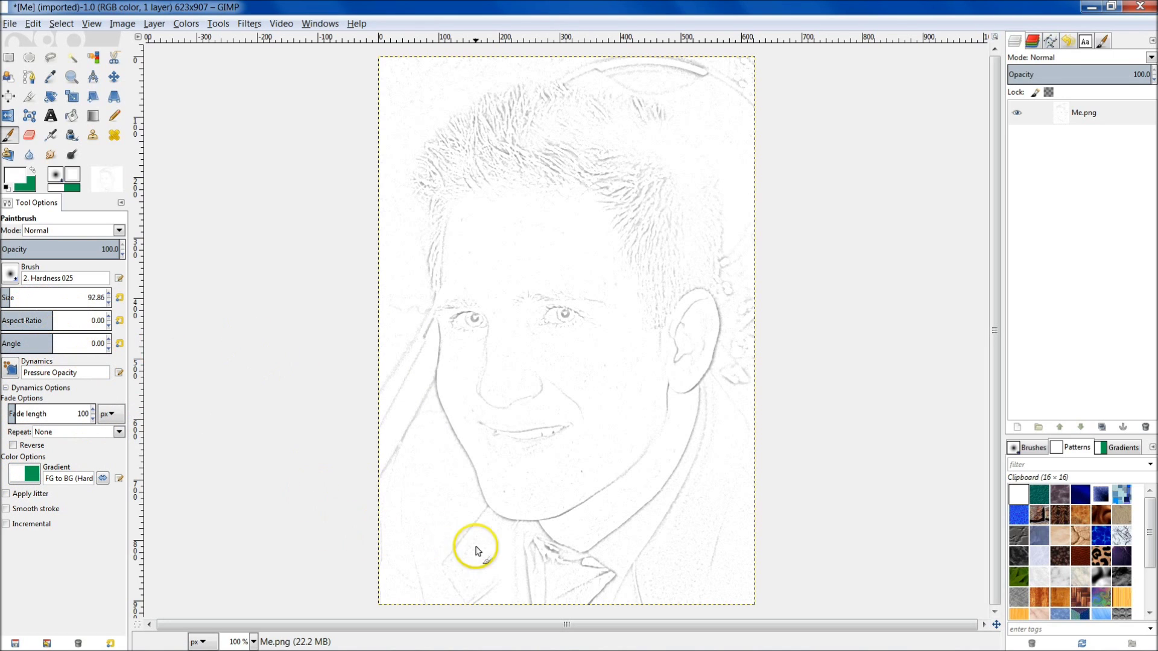
Step: Paint white over the bow tie, the lower clothing lines and the background lines beside the cheek on the image's left side
mouse_move(426, 466)
left_mouse_down()
mouse_move(396, 386)
mouse_move(405, 322)
mouse_move(368, 519)
mouse_move(378, 268)
mouse_move(412, 402)
mouse_move(405, 392)
mouse_move(402, 407)
mouse_move(448, 526)
mouse_move(483, 563)
mouse_move(448, 525)
mouse_move(503, 567)
mouse_move(625, 598)
mouse_move(629, 577)
mouse_move(535, 587)
mouse_move(554, 566)
mouse_move(524, 558)
mouse_move(580, 574)
mouse_move(683, 528)
mouse_move(643, 571)
mouse_move(709, 548)
mouse_move(732, 456)
mouse_move(702, 559)
mouse_move(676, 571)
mouse_move(728, 452)
mouse_move(715, 541)
mouse_move(641, 572)
mouse_move(680, 572)
mouse_move(715, 543)
mouse_move(623, 558)
mouse_move(729, 524)
left_mouse_up()
key("ctrl+z")
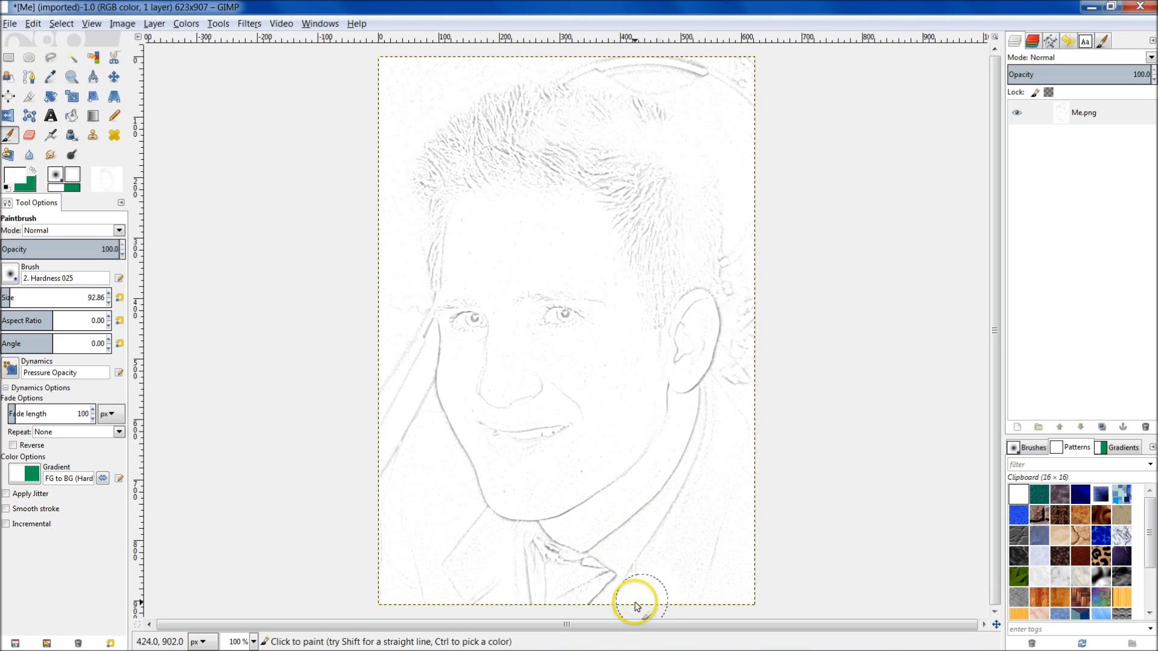
mouse_move(666, 603)
left_mouse_down()
mouse_move(556, 603)
mouse_move(613, 598)
mouse_move(600, 569)
mouse_move(562, 585)
mouse_move(527, 555)
mouse_move(561, 579)
mouse_move(538, 559)
mouse_move(544, 573)
left_mouse_up()
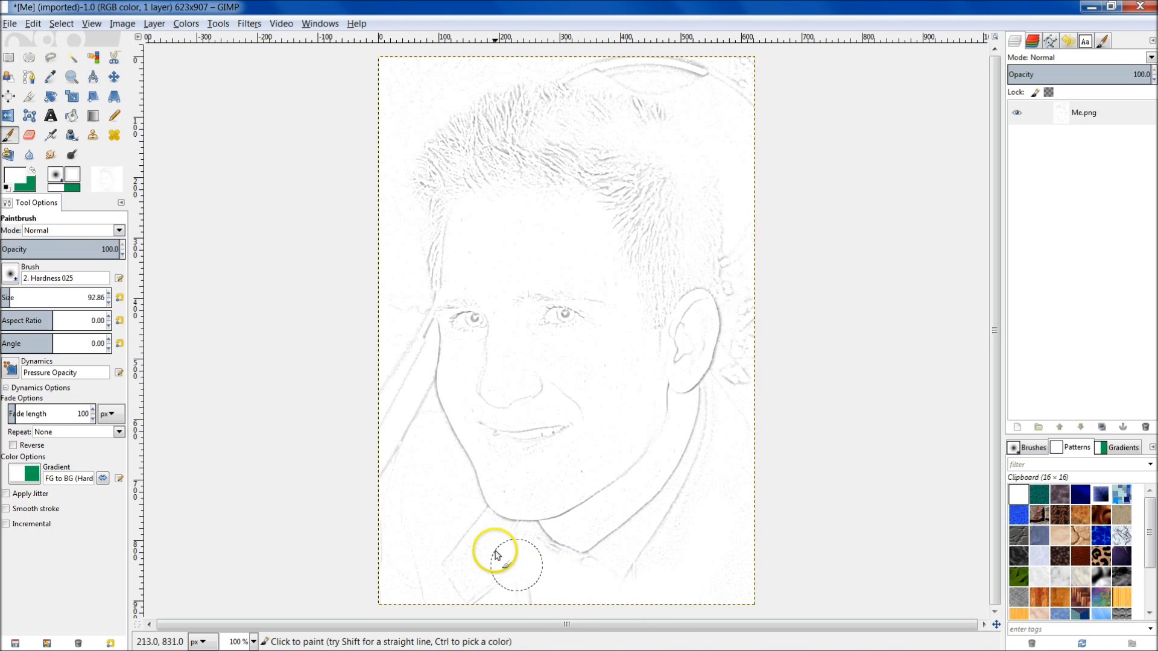
mouse_move(395, 372)
left_mouse_down()
mouse_move(399, 281)
mouse_move(387, 341)
mouse_move(409, 415)
mouse_move(399, 309)
mouse_move(400, 399)
mouse_move(412, 415)
mouse_move(392, 272)
mouse_move(406, 328)
left_mouse_up()
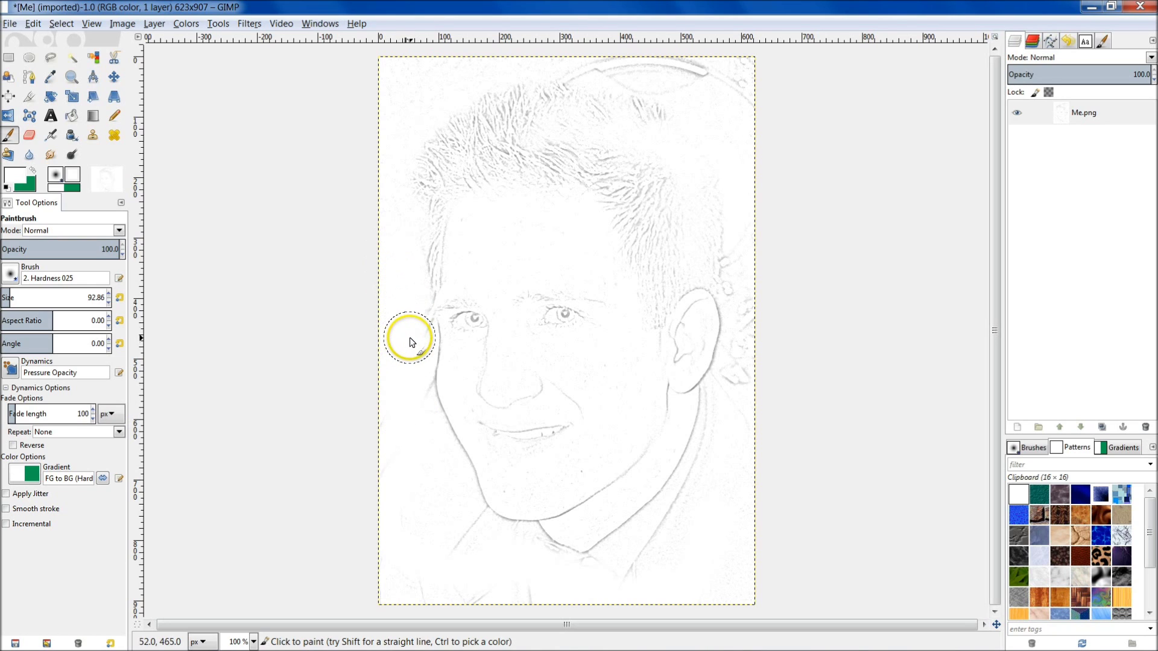
Step: Paint white over the curved background lines and specks above the hair
scroll(609, 462, "down", 1)
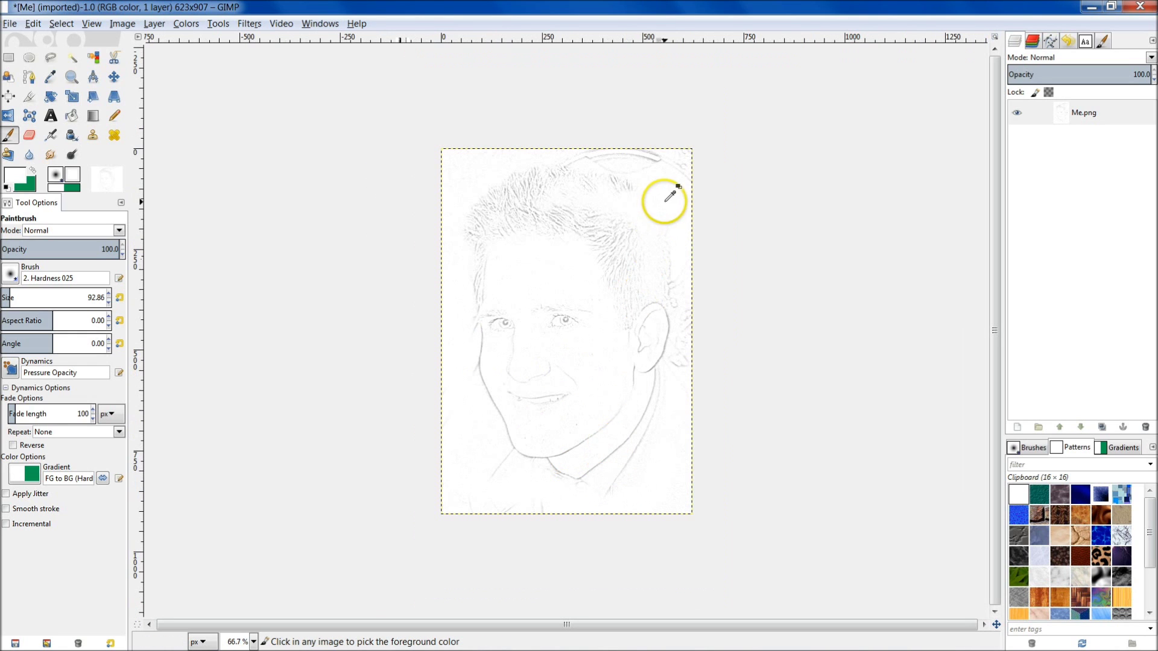
scroll(670, 124, "up", 4)
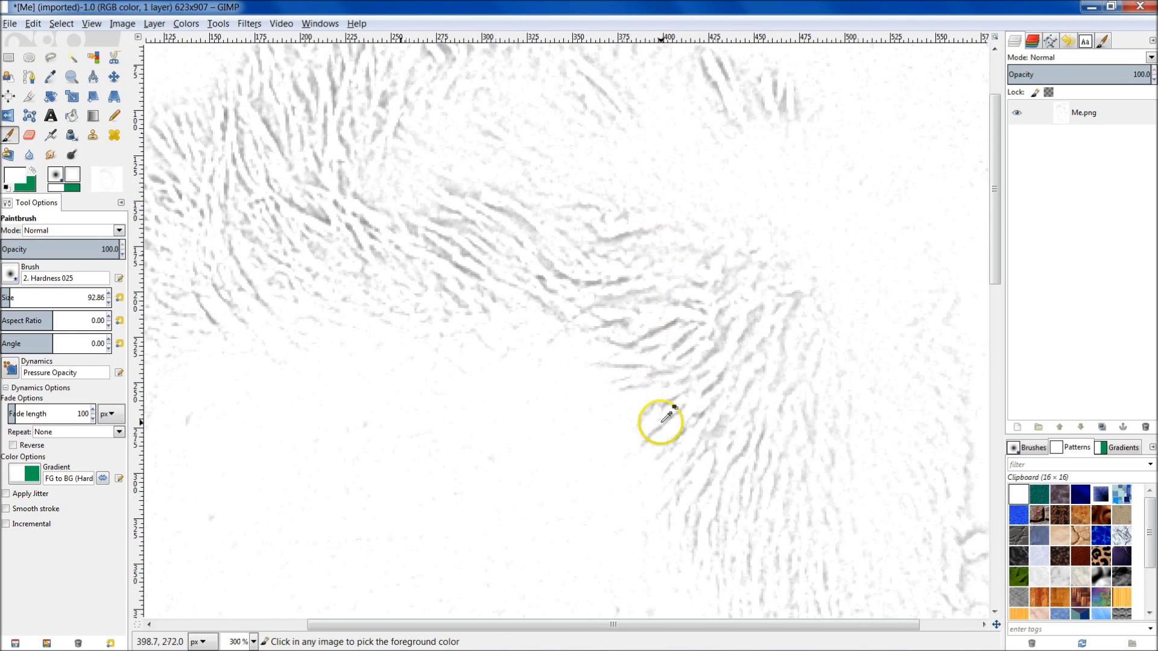
scroll(666, 416, "down", 1)
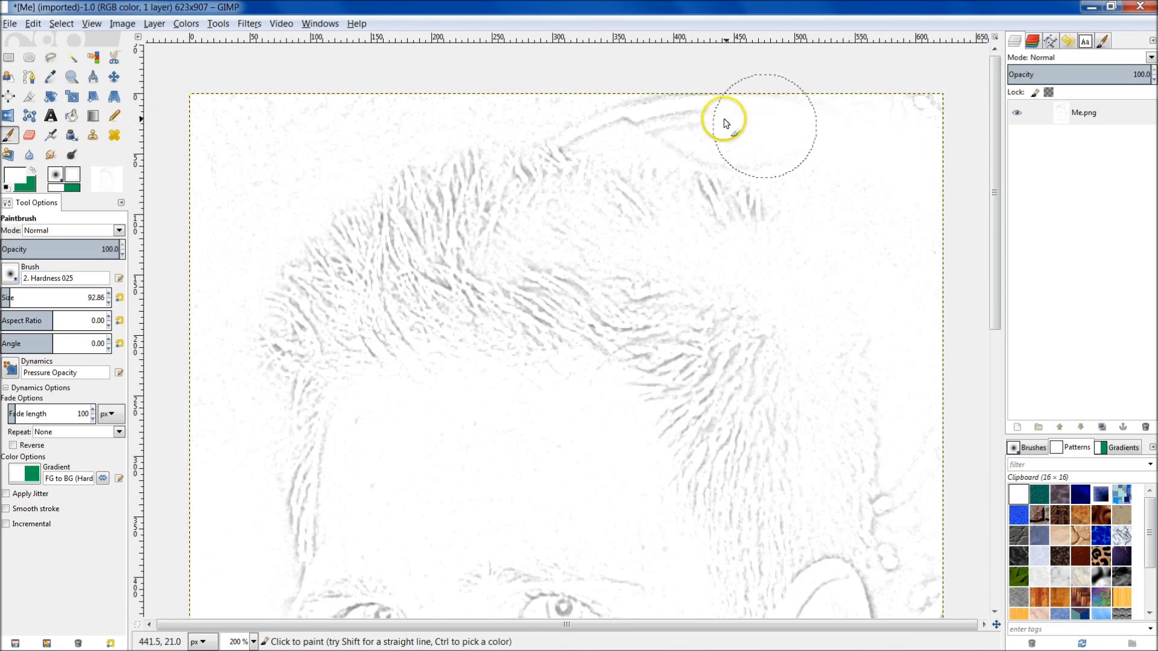
mouse_move(750, 139)
left_mouse_down()
mouse_move(696, 112)
mouse_move(594, 106)
mouse_move(551, 90)
left_mouse_up()
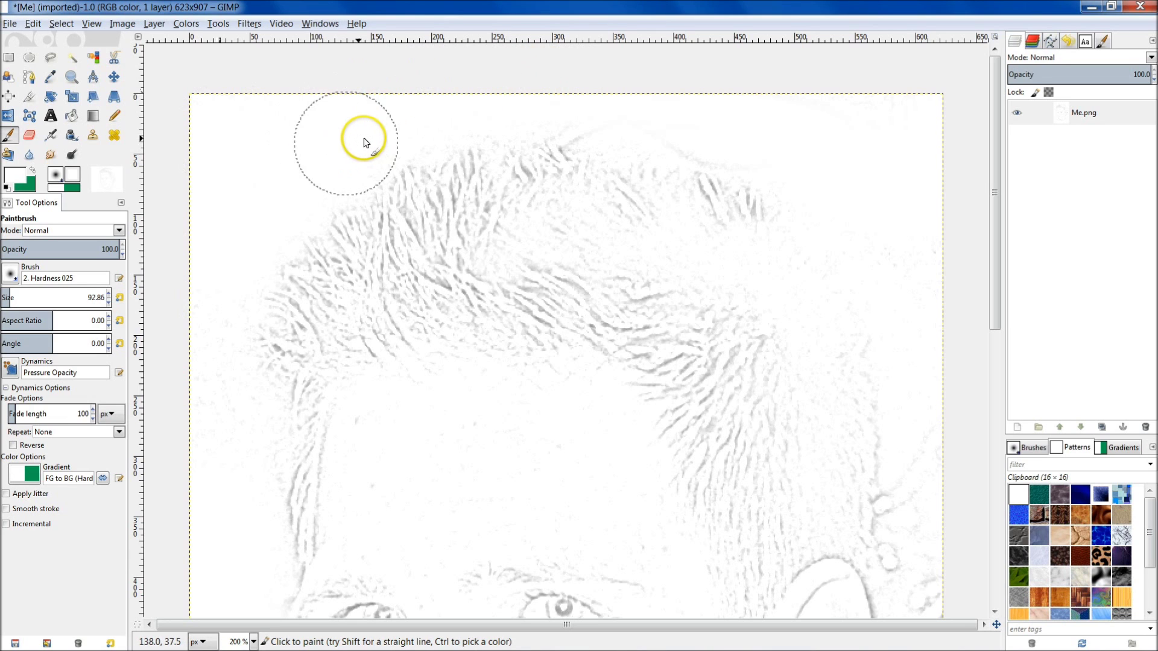
key("shift+ctrl+j")
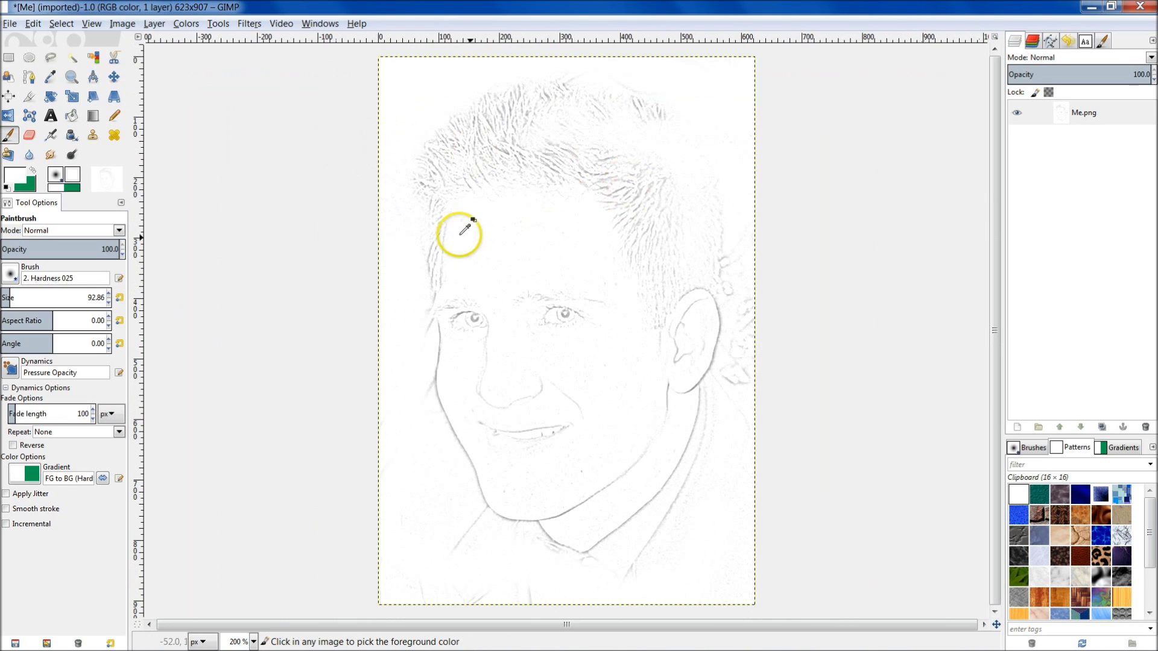
Step: Set the brush size to 41.19 and paint white over the stray lines beside the temple and cheek on the image's left side
scroll(562, 142, "up", 2)
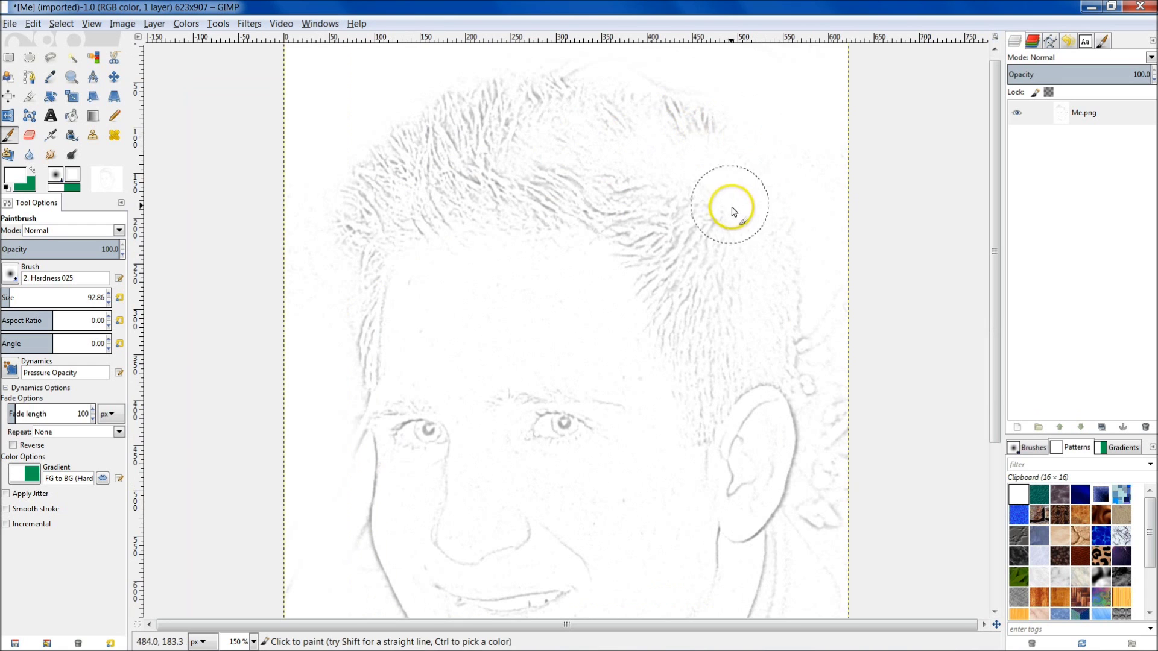
scroll(691, 146, "down", 1)
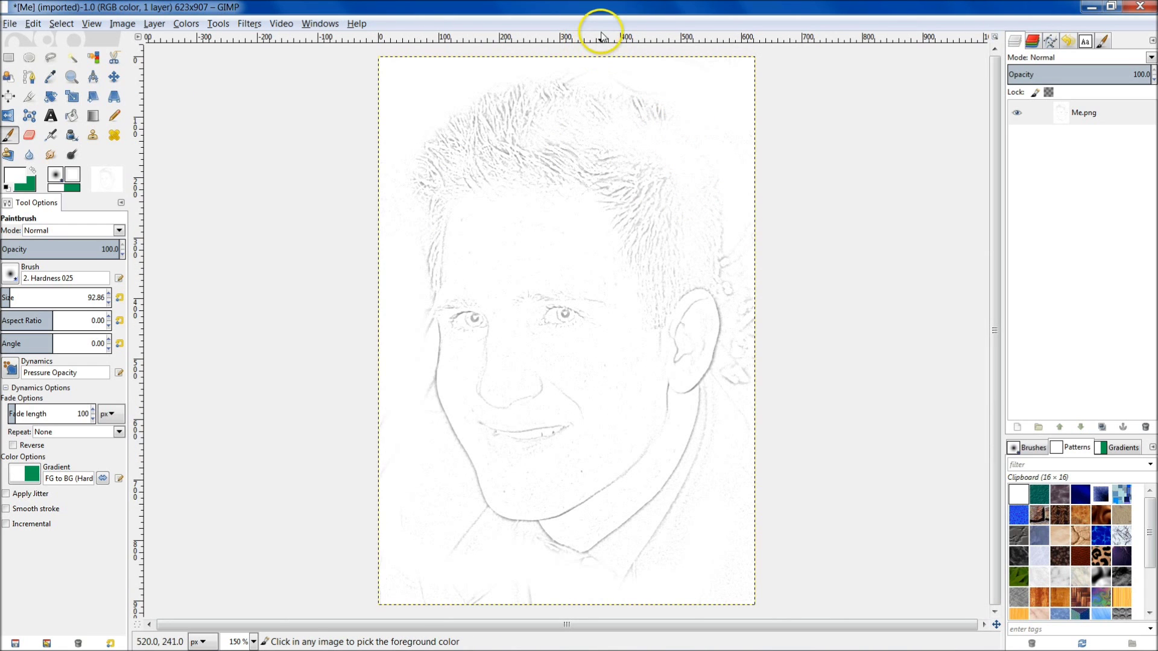
scroll(619, 39, "up", 7)
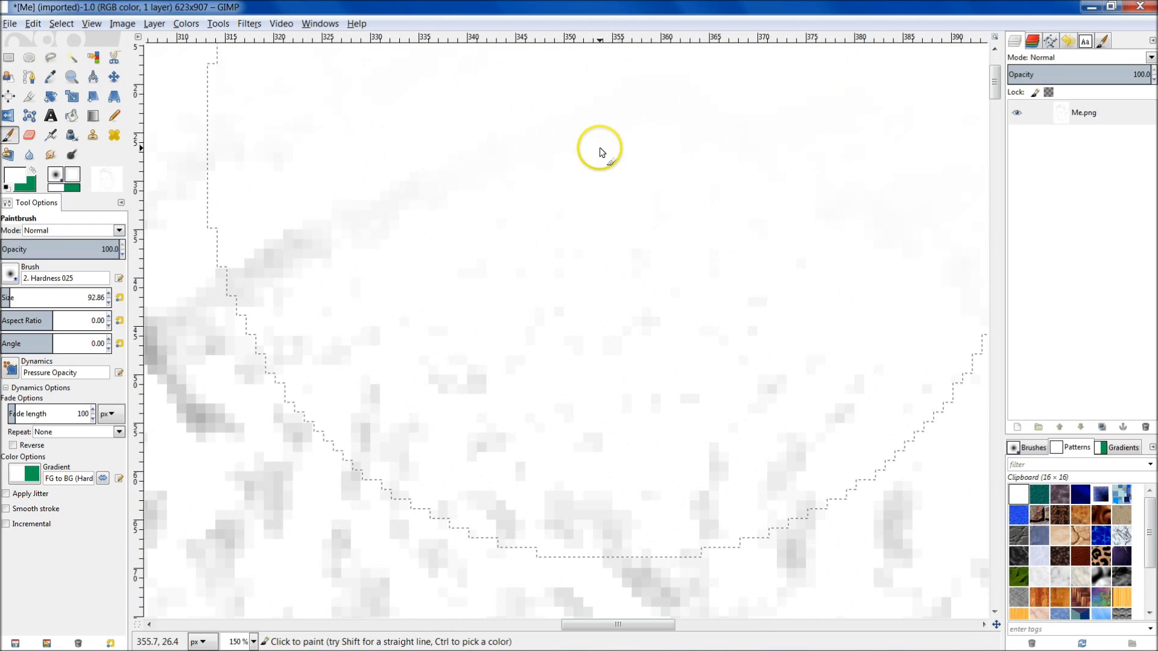
scroll(621, 238, "down", 6)
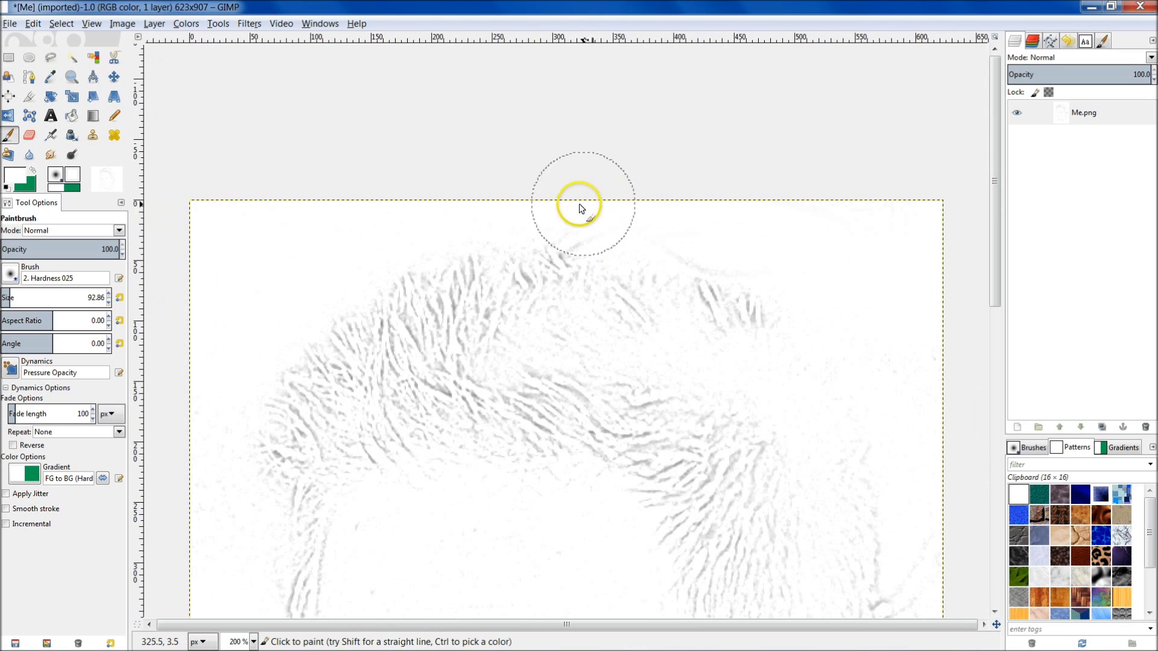
scroll(652, 227, "down", 3)
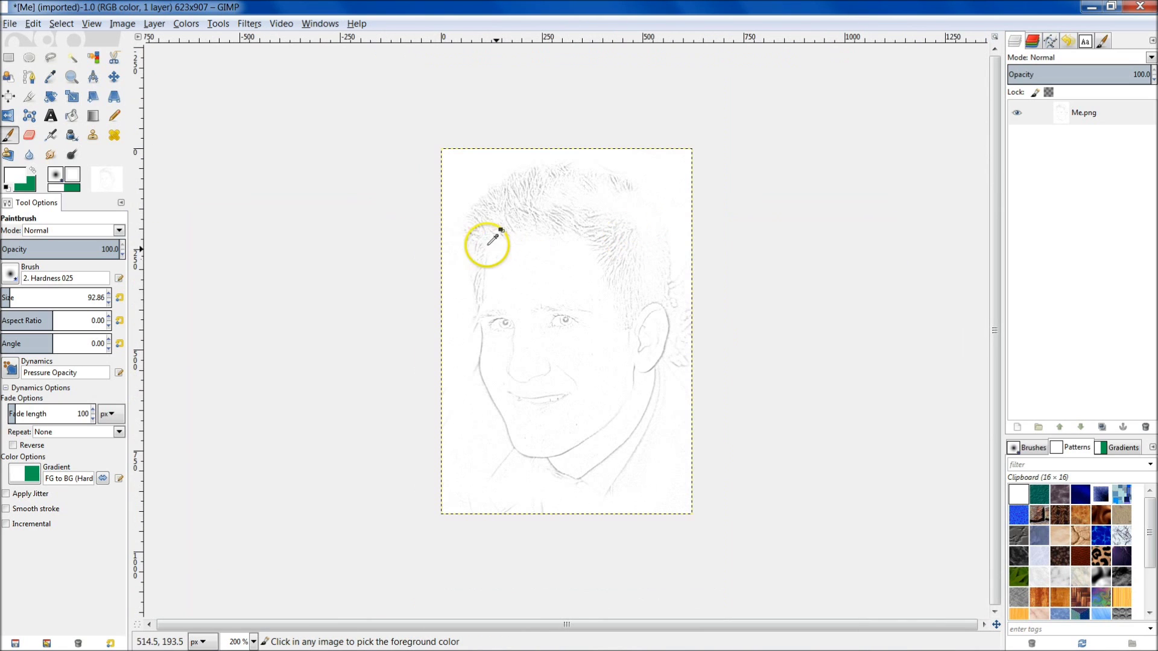
scroll(411, 231, "up", 3)
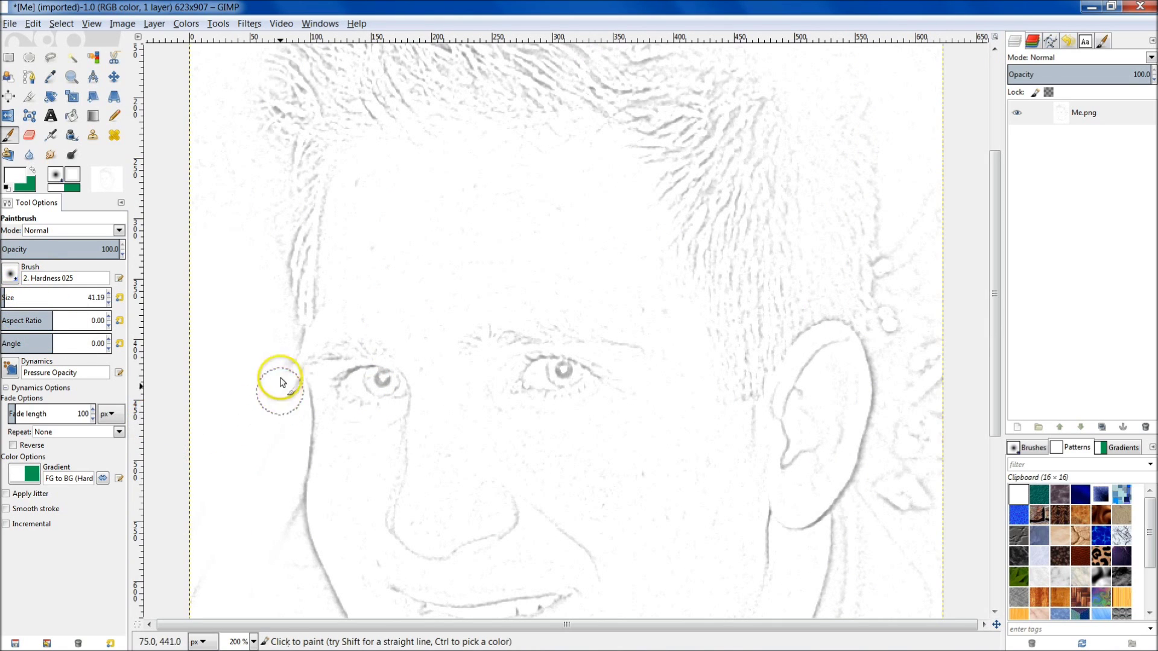
mouse_move(287, 398)
left_mouse_down()
mouse_move(268, 436)
mouse_move(261, 427)
mouse_move(269, 501)
mouse_move(290, 516)
left_mouse_up()
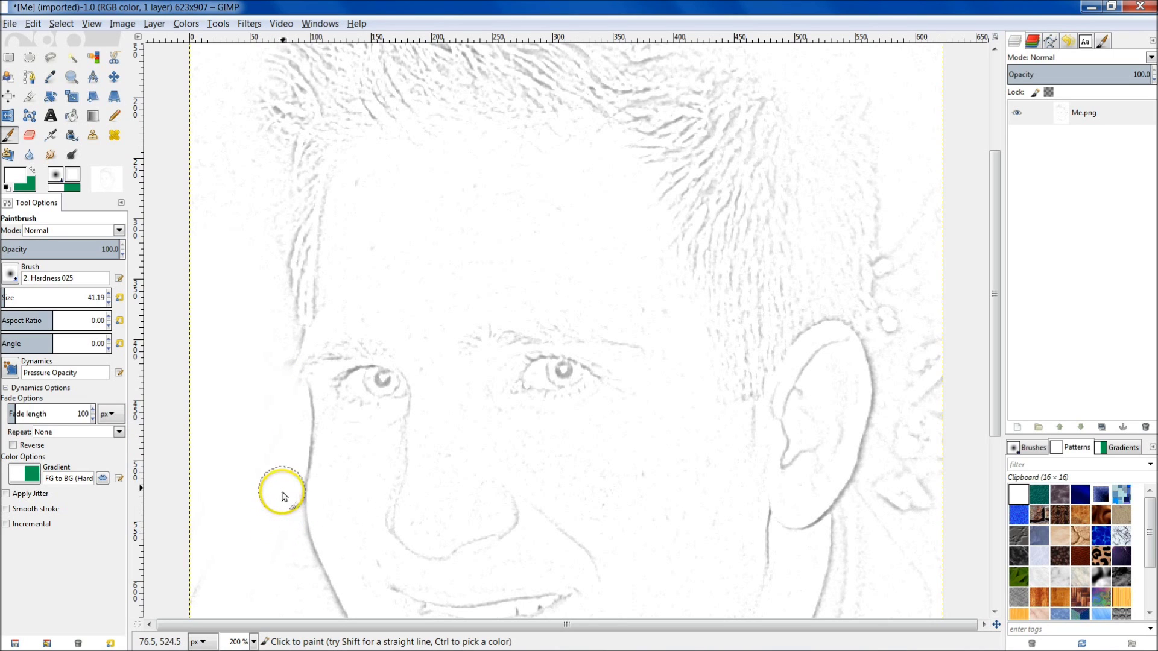
Step: Paint white over the curly background lines behind the ear and the outer collar lines beside the neck
scroll(266, 413, "down", 3, "ctrl")
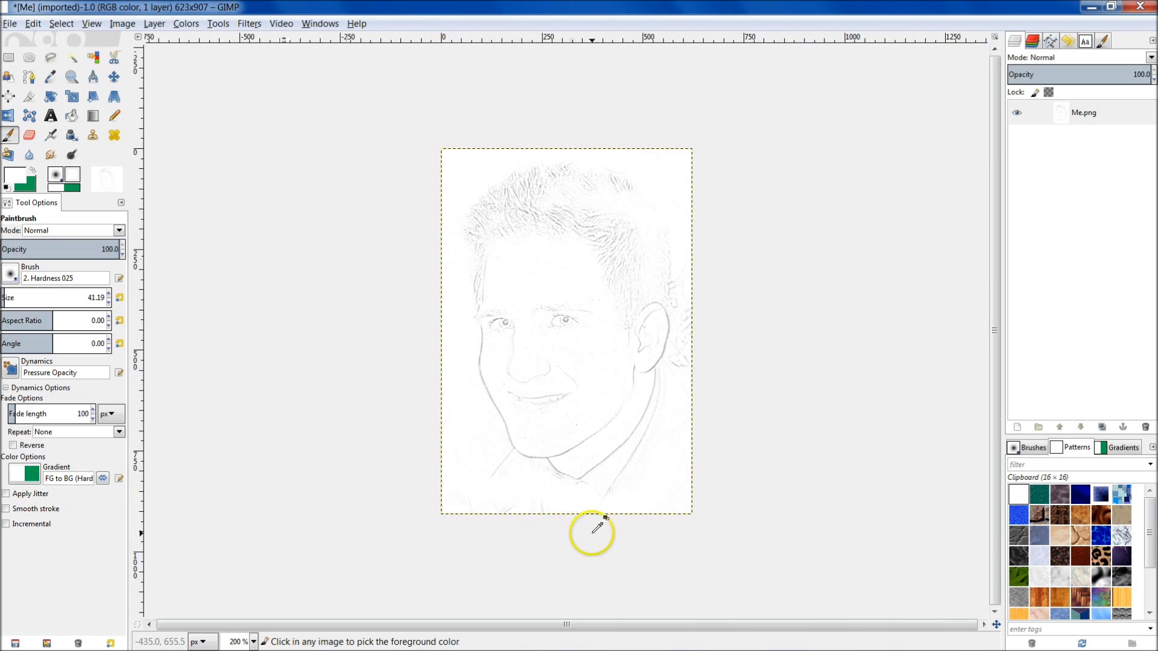
scroll(514, 487, "up", 4, "ctrl")
scroll(627, 395, "down", 1, "ctrl")
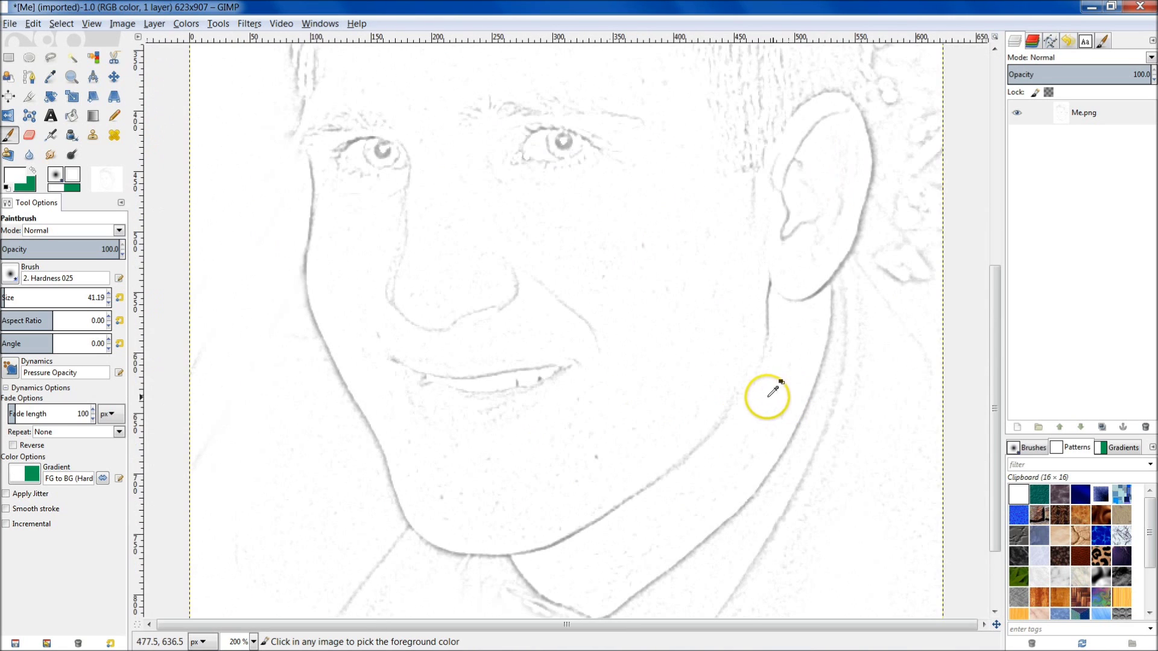
scroll(670, 413, "down", 1, "ctrl")
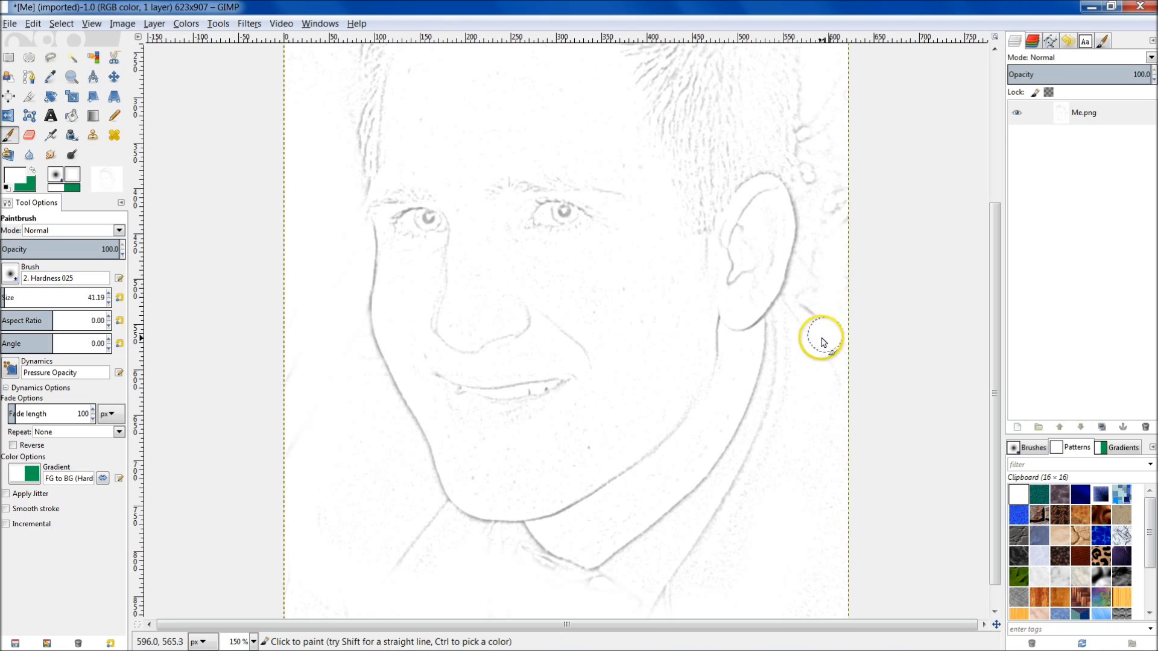
mouse_move(817, 310)
left_mouse_down()
mouse_move(832, 209)
mouse_move(827, 134)
left_mouse_up()
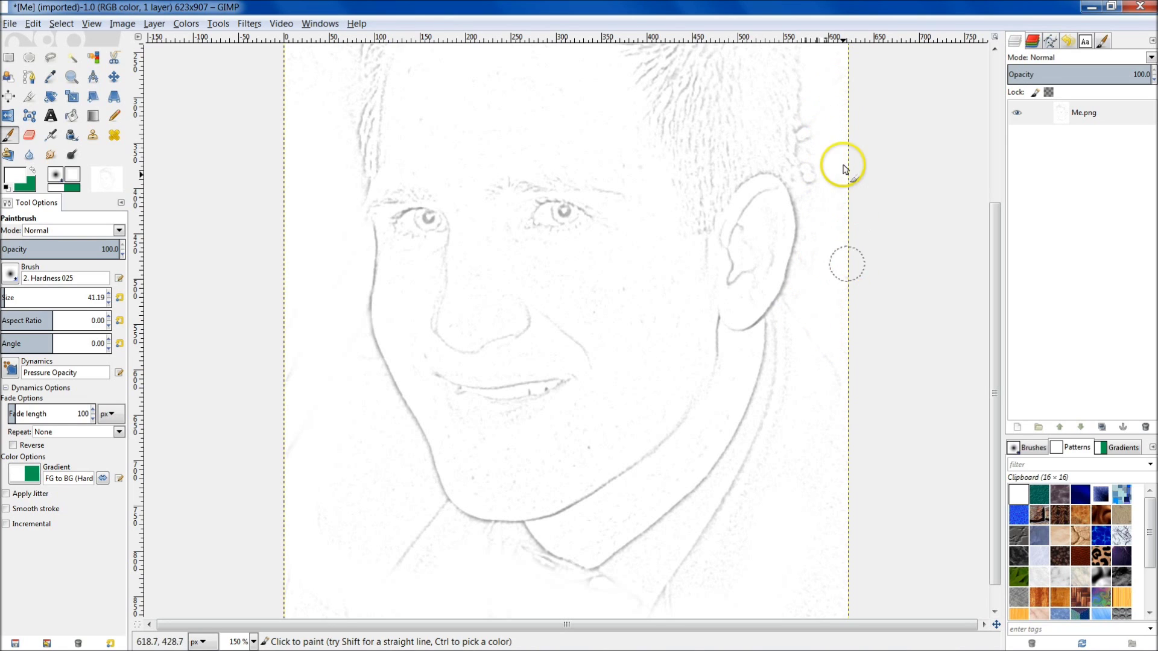
mouse_move(823, 194)
left_mouse_down()
mouse_move(809, 119)
mouse_move(818, 240)
mouse_move(788, 322)
mouse_move(779, 393)
mouse_move(800, 451)
mouse_move(775, 561)
left_mouse_up()
scroll(784, 459, "down", 4, "ctrl")
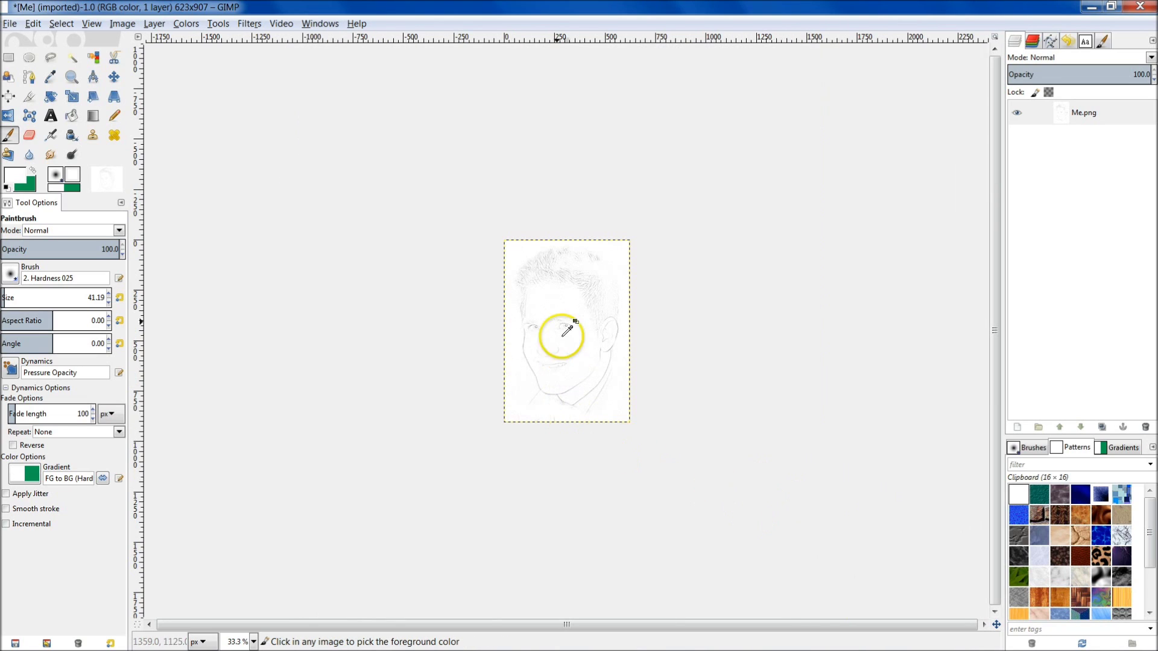
scroll(548, 314, "up", 2, "ctrl")
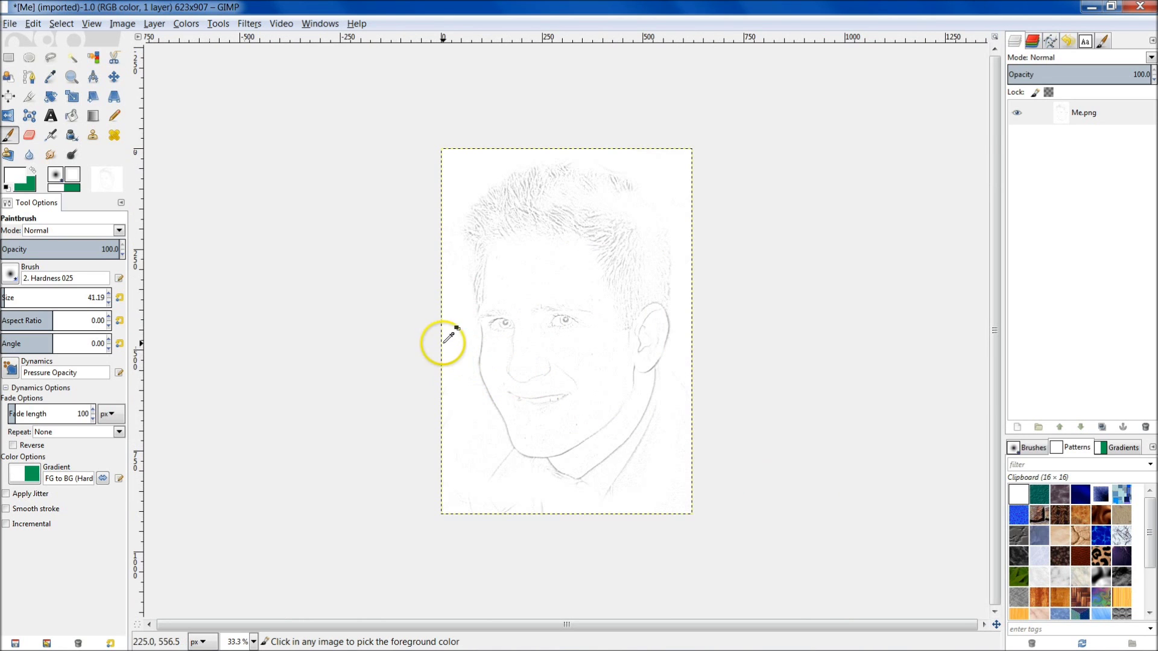
scroll(537, 131, "up", 2, "ctrl")
scroll(533, 189, "down", 1, "ctrl")
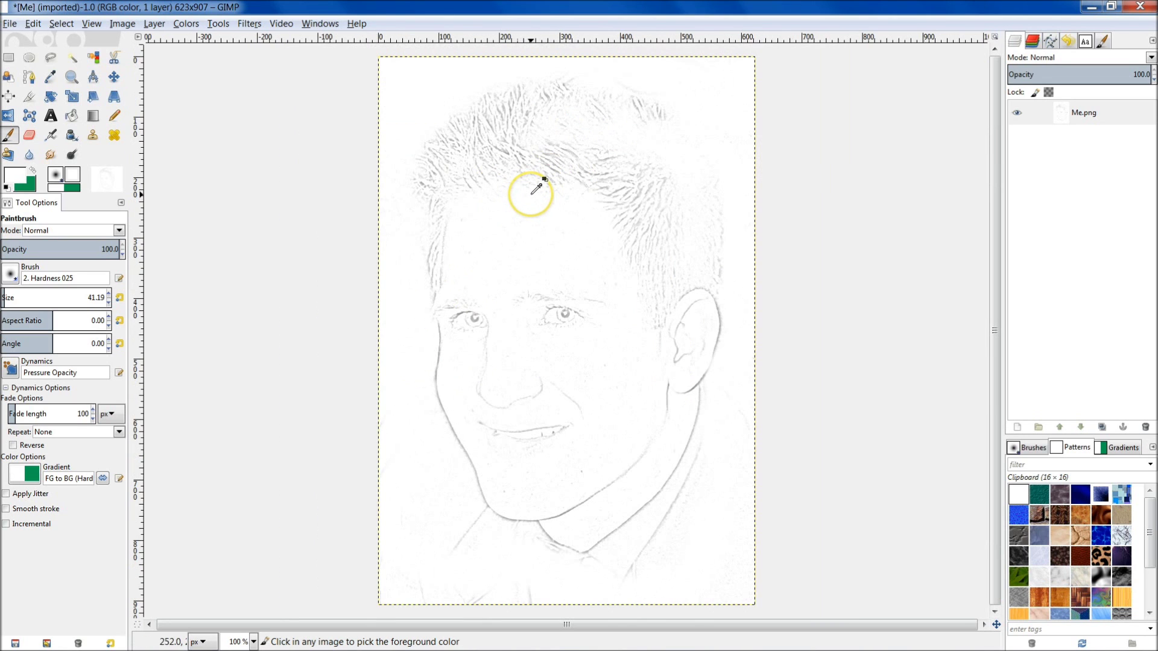